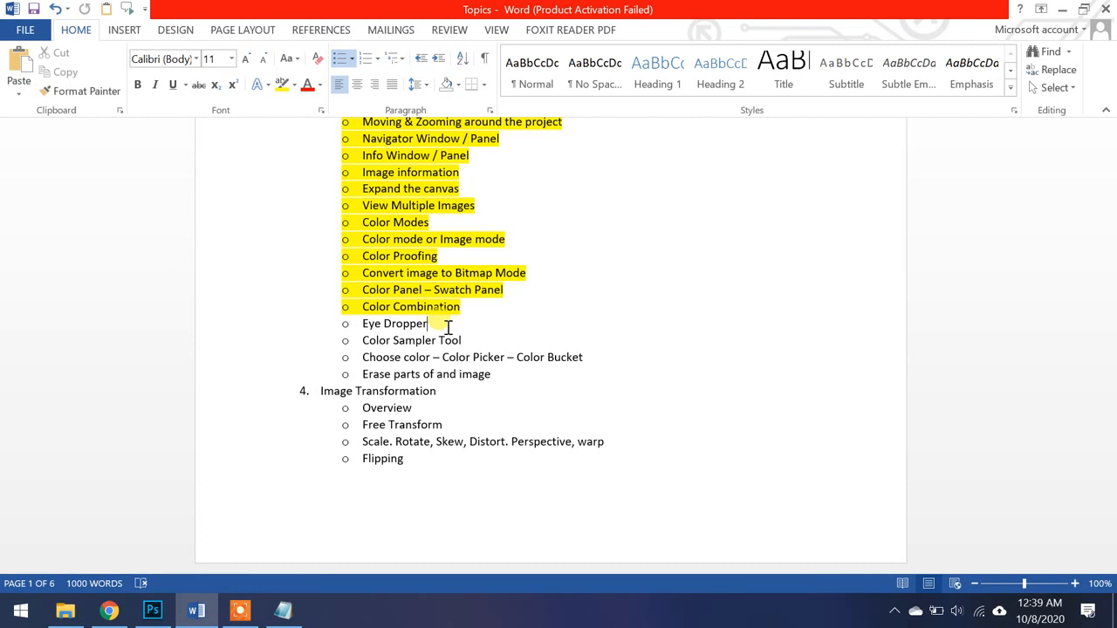
Open the snowy sunset image apps.17555 from the Downloads folder as a document in Photoshop
{"action": "left_click", "coordinate": [150, 613]}
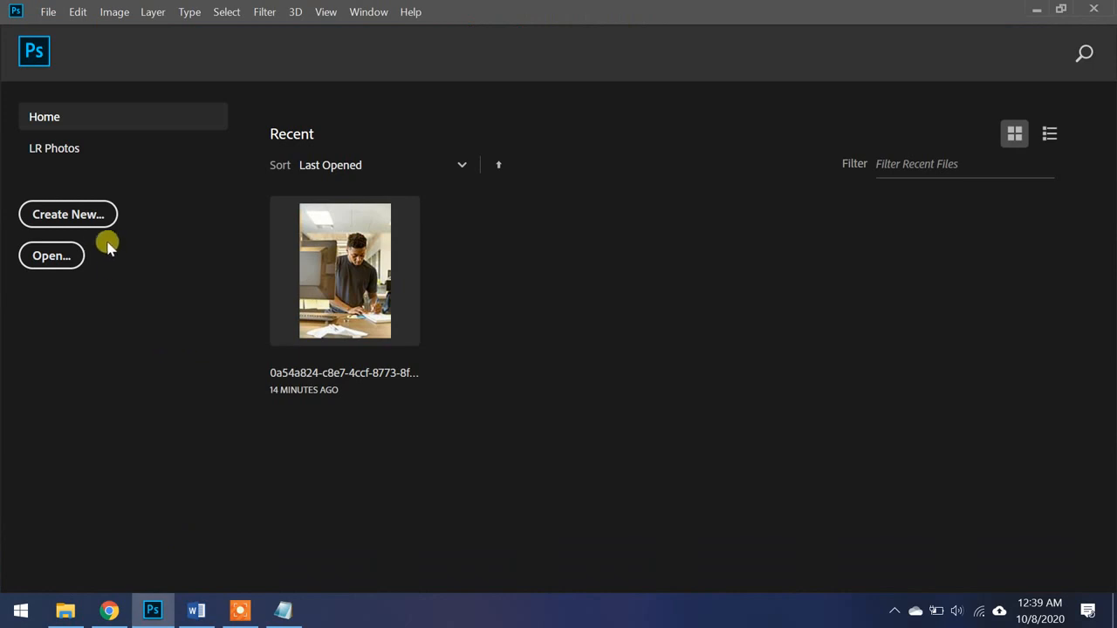
{"action": "left_click", "coordinate": [67, 610]}
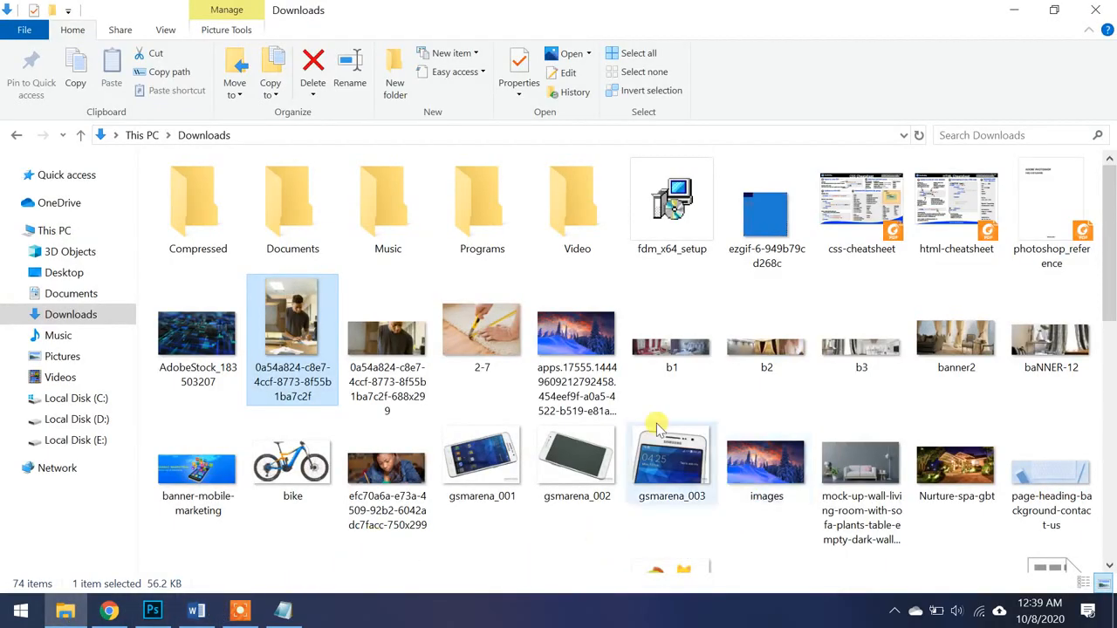
{"action": "left_click", "coordinate": [569, 347]}
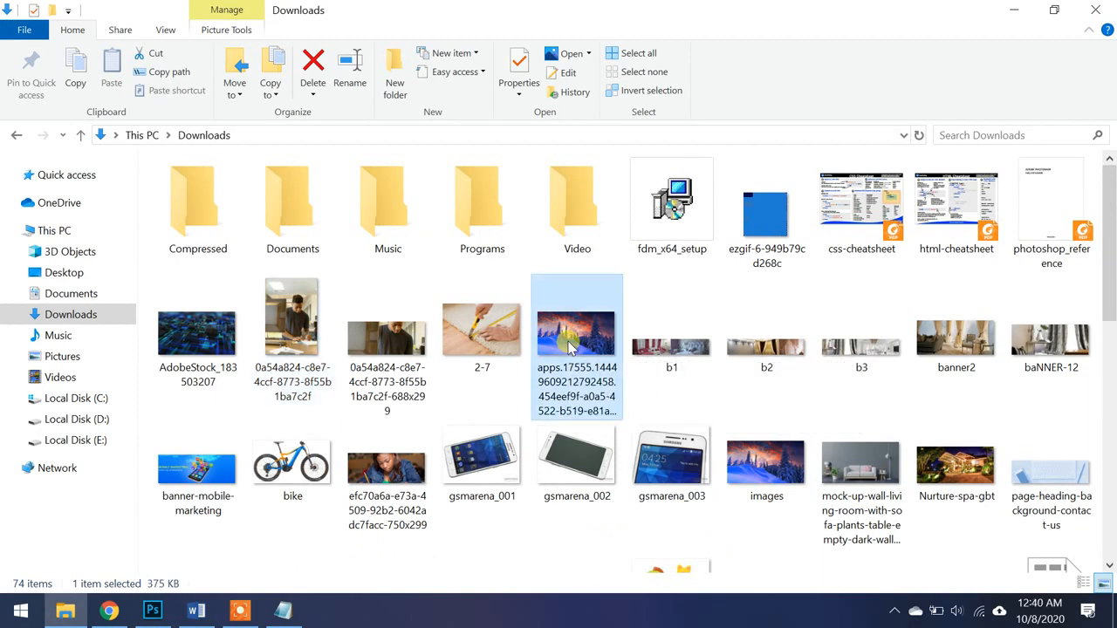
{"action": "left_click_drag", "start_coordinate": [569, 348], "coordinate": [504, 279]}
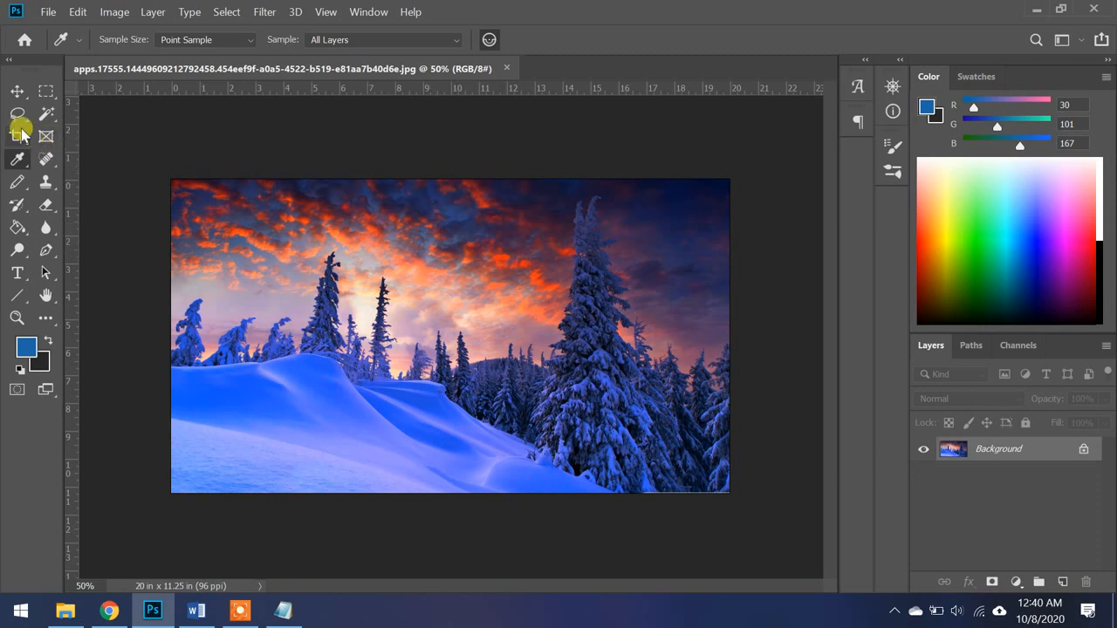
Activate the Eyedropper tool and try sampling the pale lilac sky and the dark sky at the image's upper edge
{"action": "left_click", "coordinate": [17, 90]}
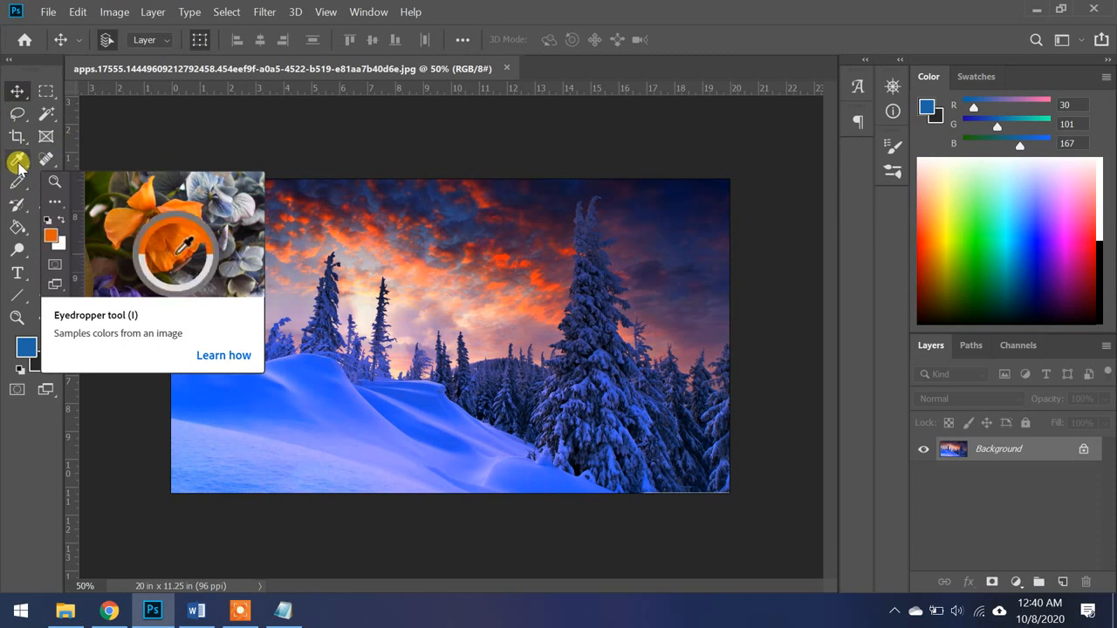
{"action": "left_click", "coordinate": [22, 164]}
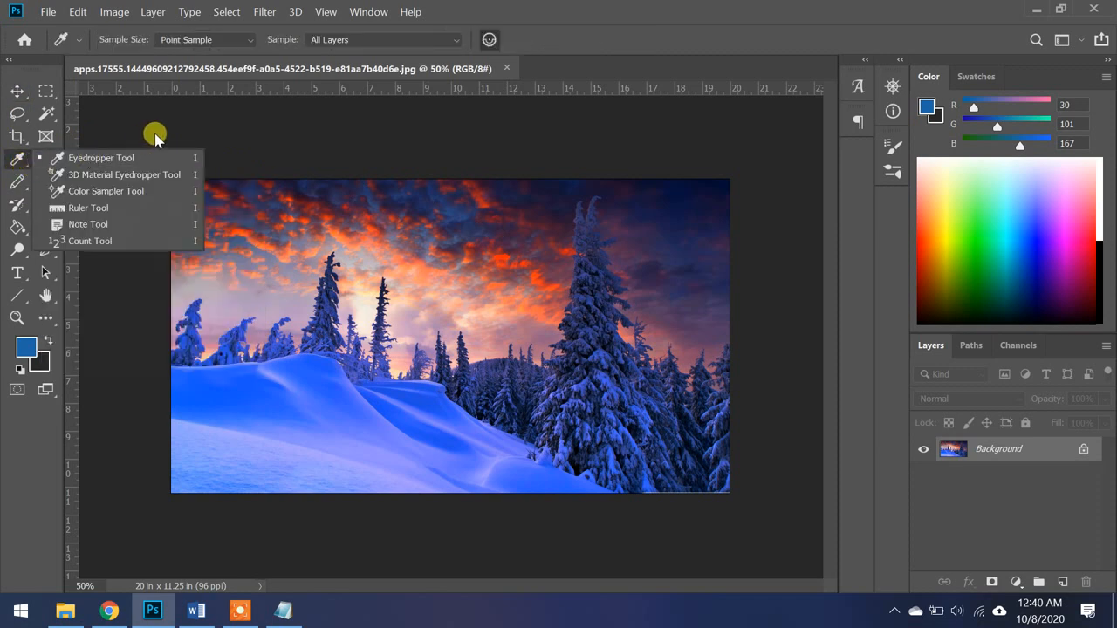
{"action": "left_click", "coordinate": [114, 132]}
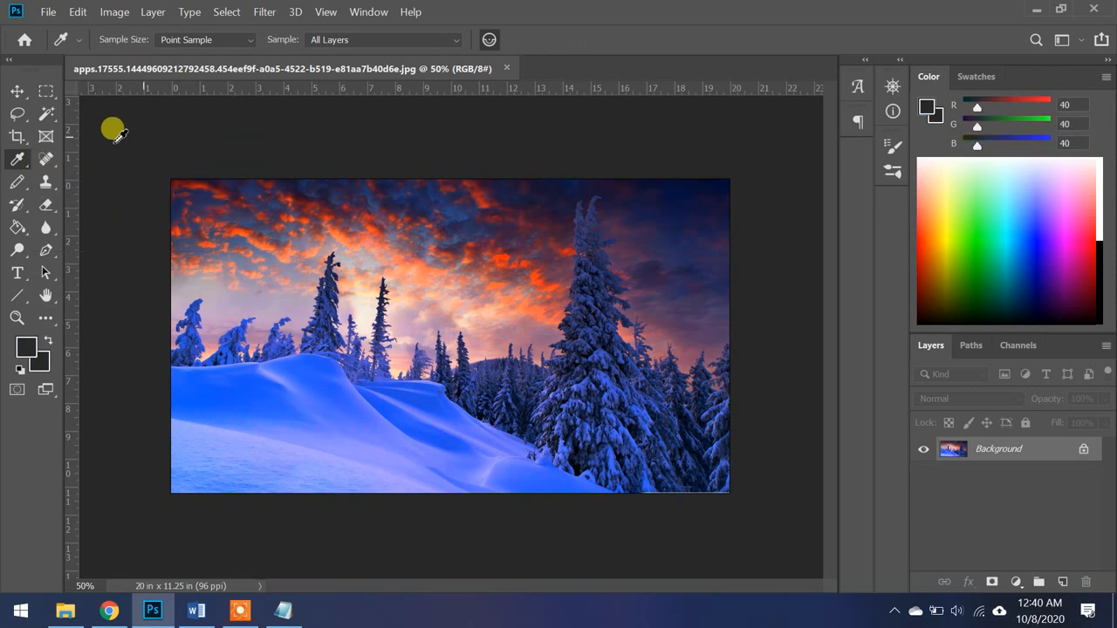
{"action": "right_click", "coordinate": [21, 163]}
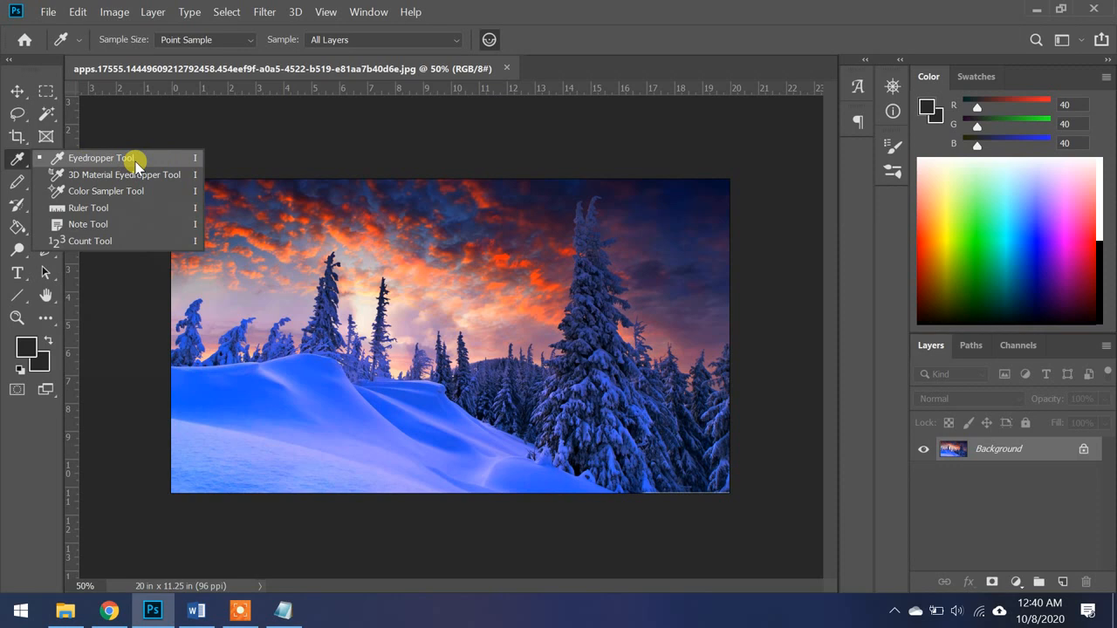
{"action": "left_click", "coordinate": [100, 165]}
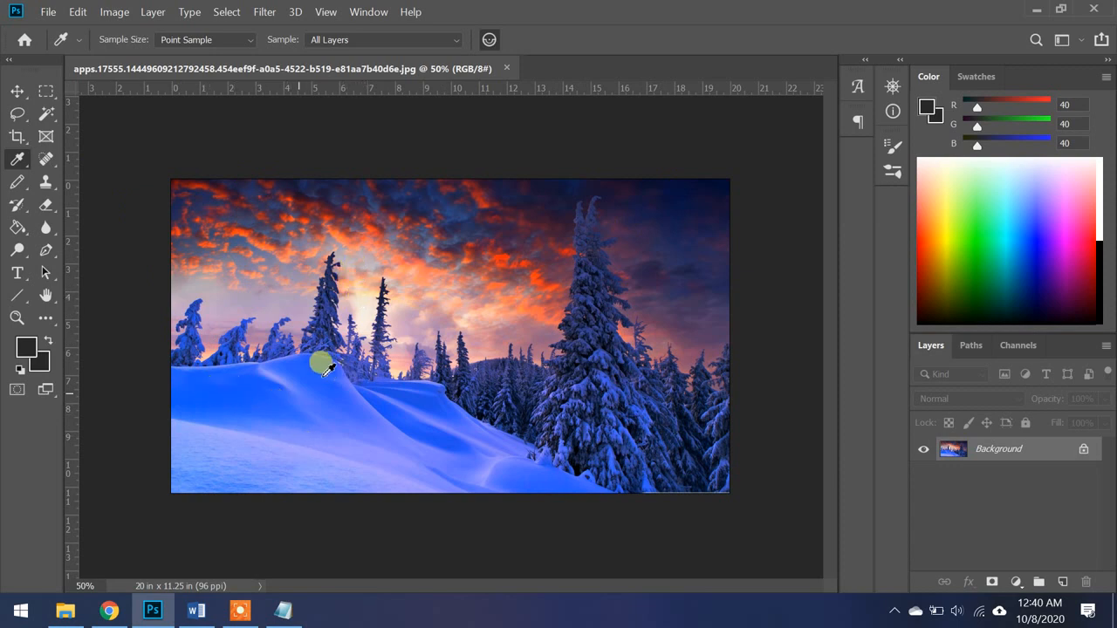
{"action": "left_click", "coordinate": [235, 295]}
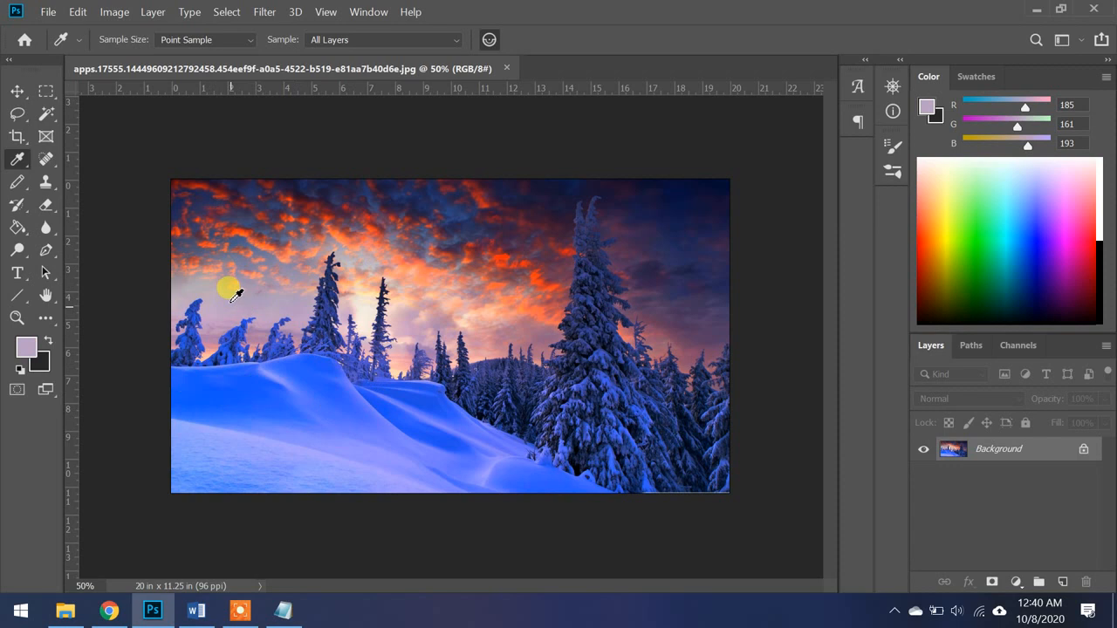
{"action": "left_click", "coordinate": [543, 182]}
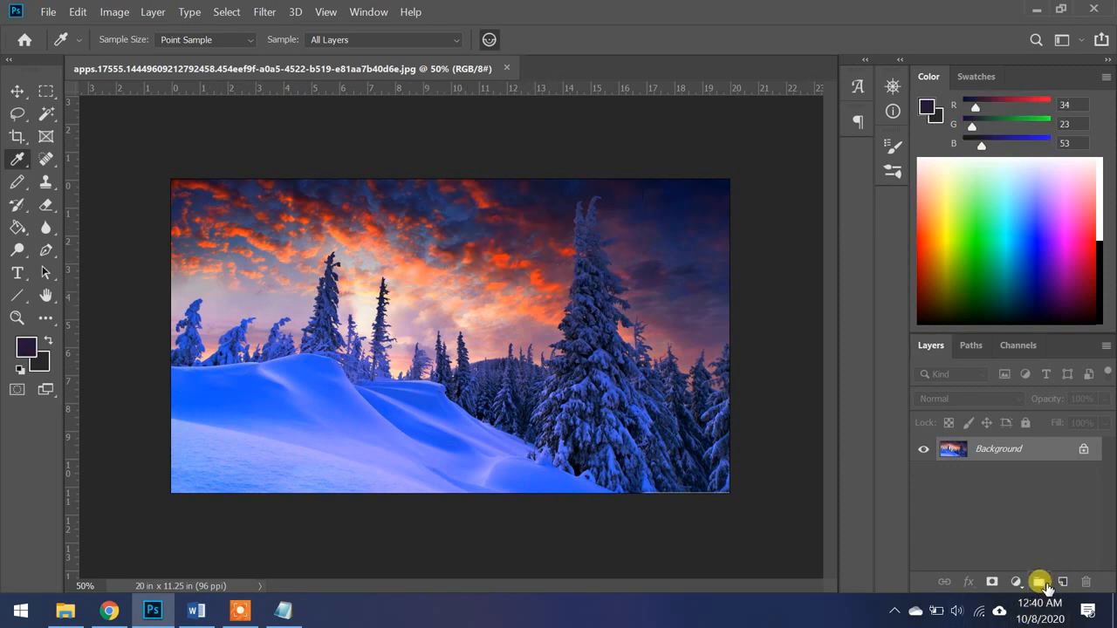
Add a new layer and draw a full-height rectangular selection about 10.5 inches wide over the right half of the image
{"action": "left_click", "coordinate": [1062, 582]}
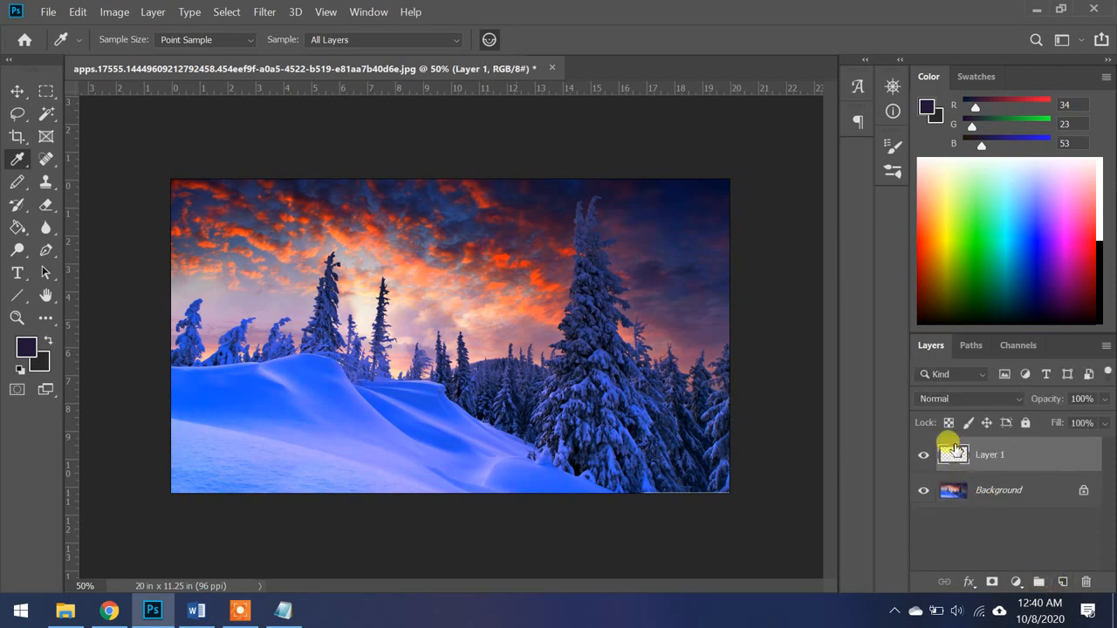
{"action": "left_click", "coordinate": [47, 90]}
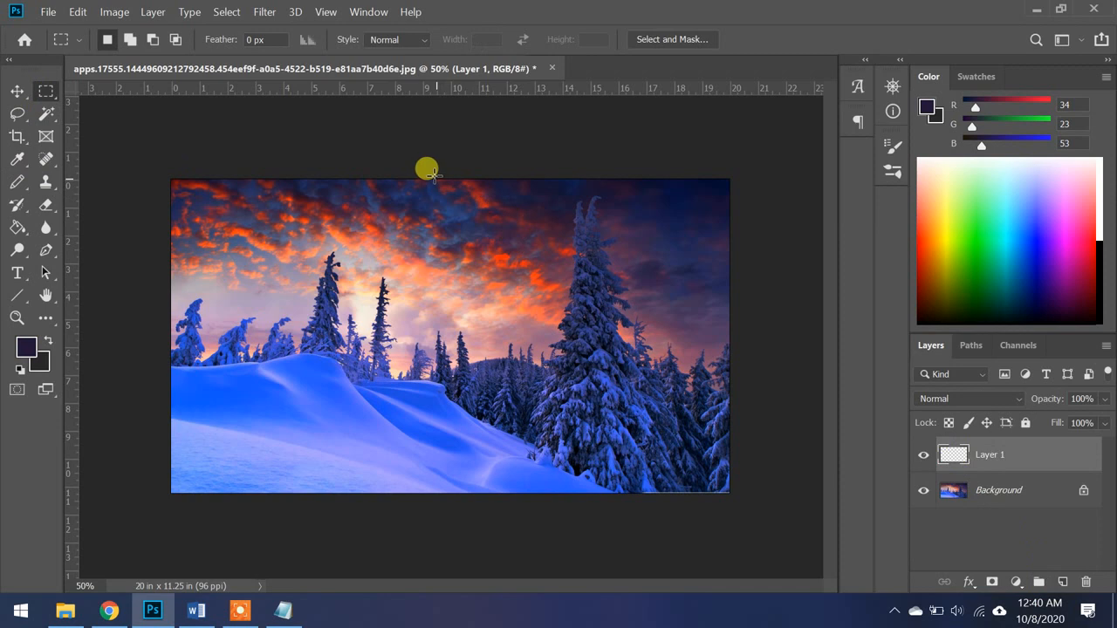
{"action": "left_click_drag", "start_coordinate": [434, 175], "coordinate": [726, 491]}
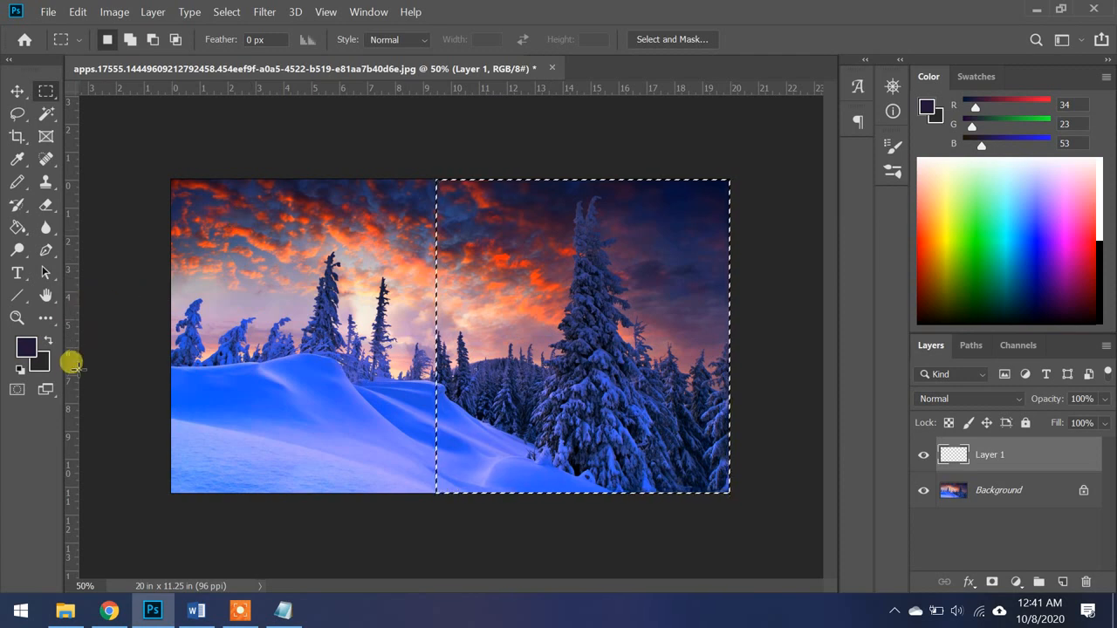
Sample the orange of the clouds (RGB 227, 83, 56) and fill the selection with it using the Paint Bucket tool
{"action": "left_click", "coordinate": [17, 159]}
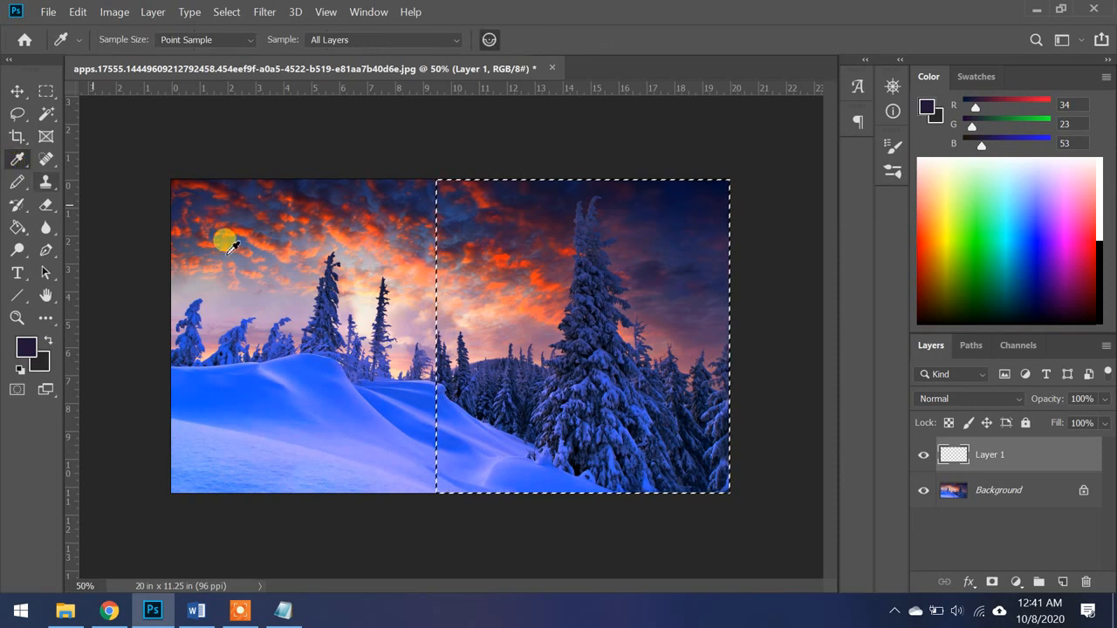
{"action": "left_click", "coordinate": [343, 224]}
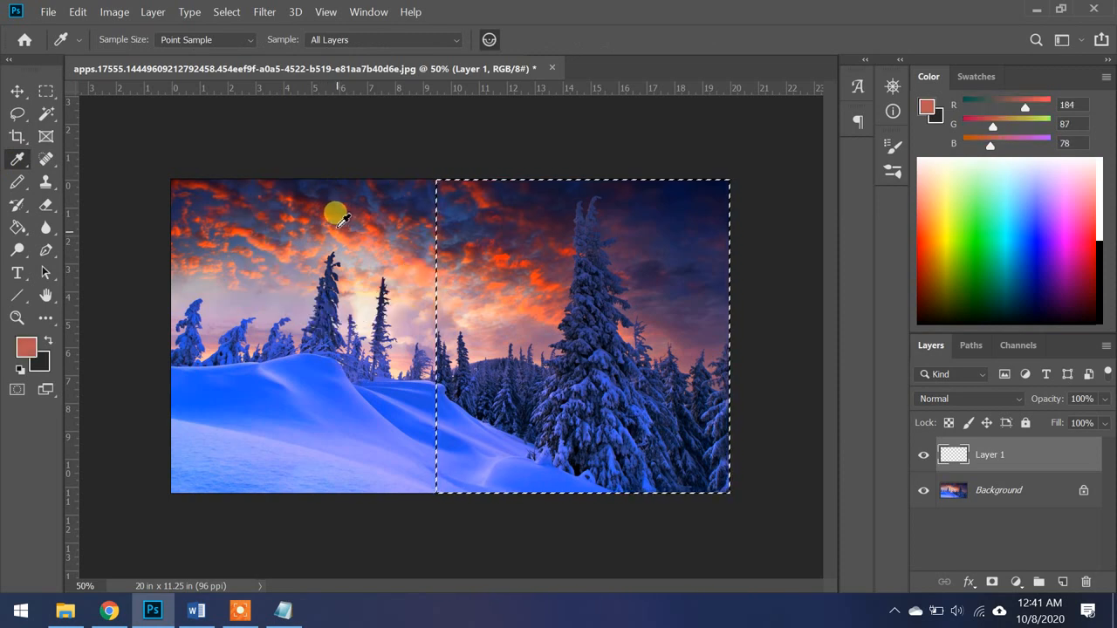
{"action": "left_click", "coordinate": [328, 216]}
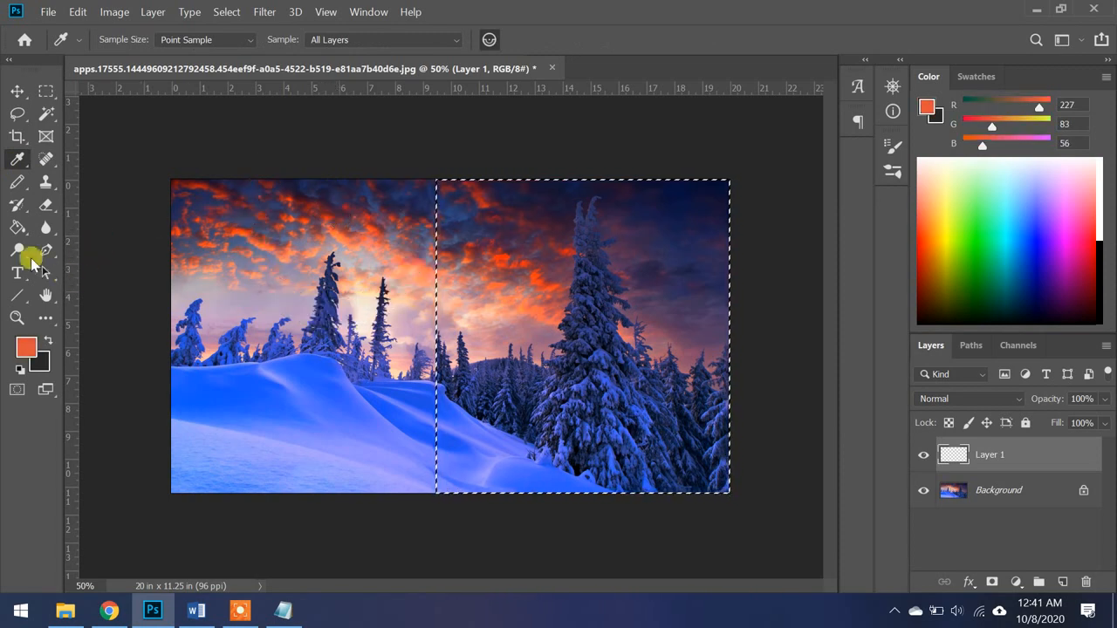
{"action": "left_click", "coordinate": [19, 227]}
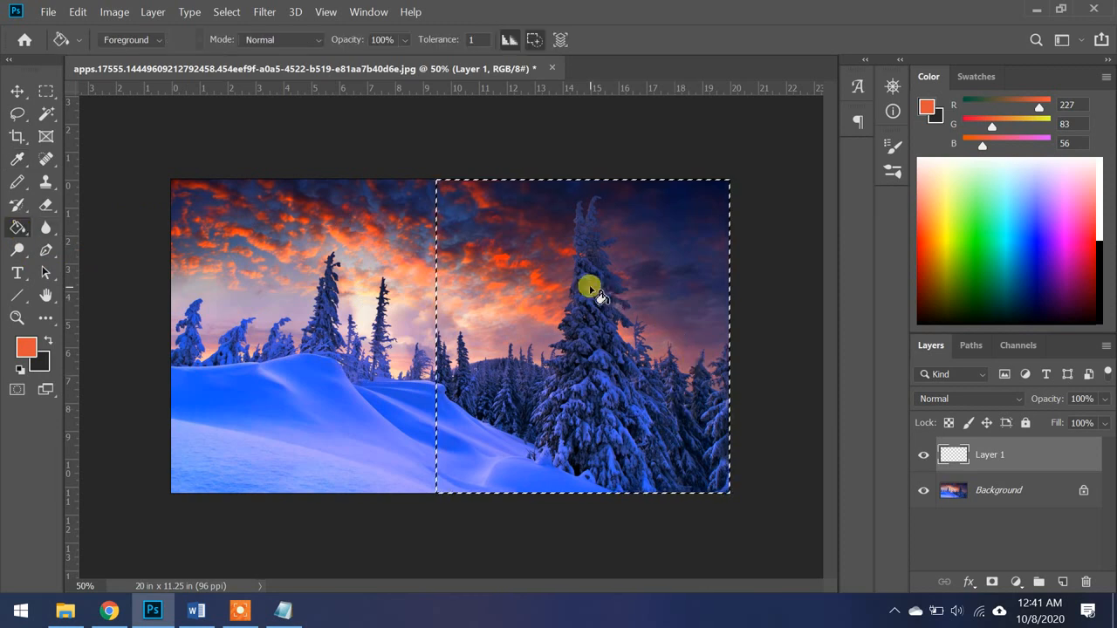
{"action": "left_click", "coordinate": [591, 290]}
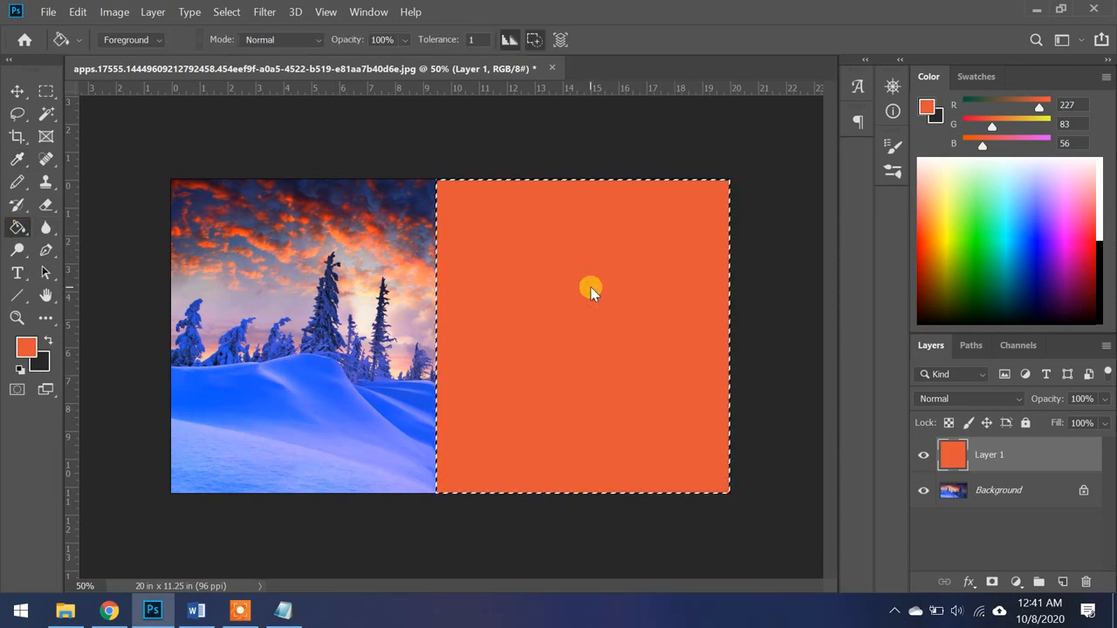
Free-transform the orange rectangle, moving its upper-left corner about 3 inches inward to slant its inner edge
{"action": "key", "text": "ctrl+t"}
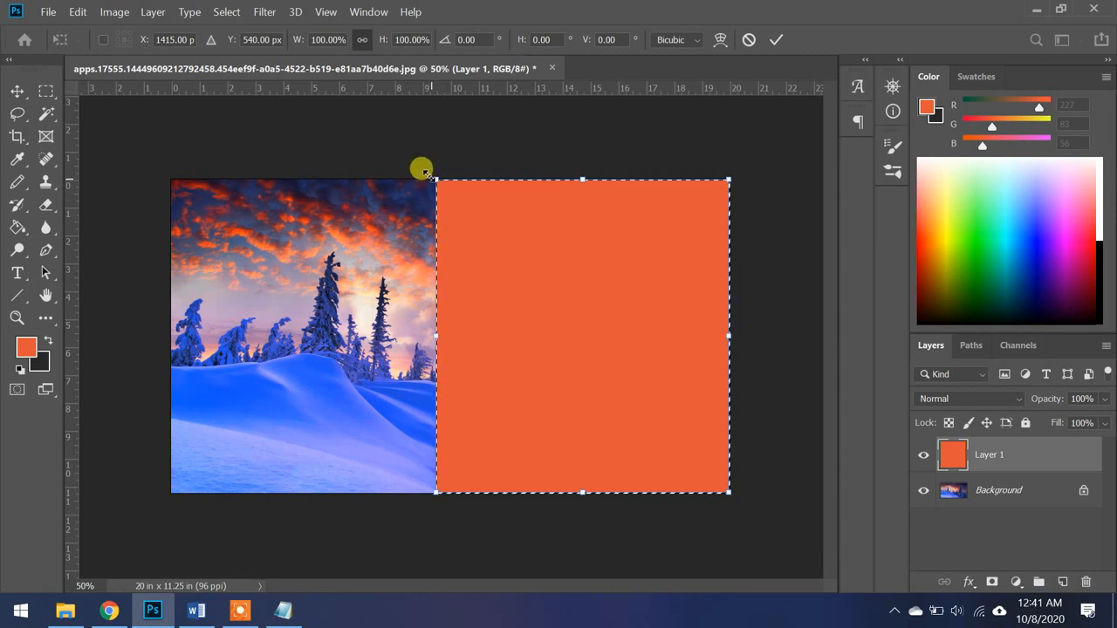
{"action": "left_click", "coordinate": [16, 94]}
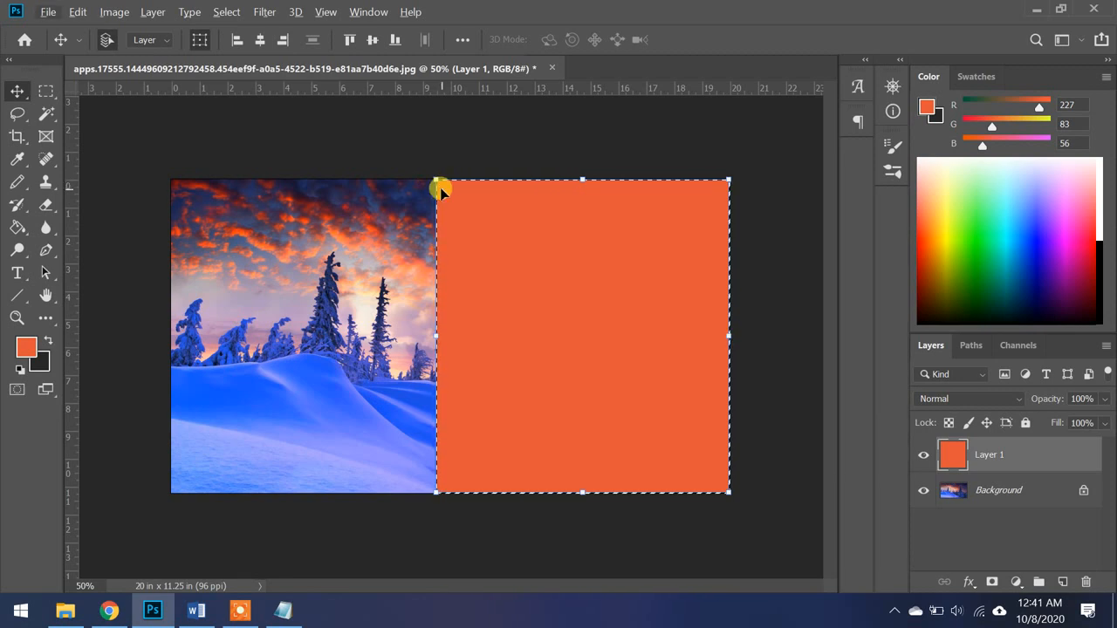
{"action": "left_click_drag", "start_coordinate": [436, 182], "coordinate": [513, 173]}
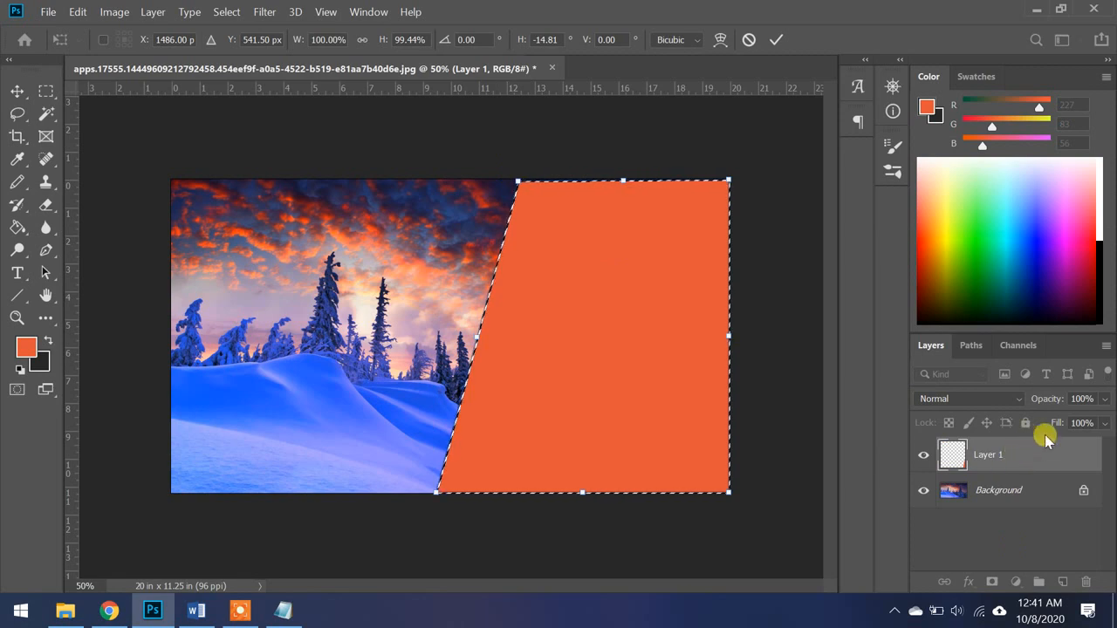
Lower the opacity of Layer 1 to 49% and commit the transform of the orange shape
{"action": "left_click", "coordinate": [1104, 422]}
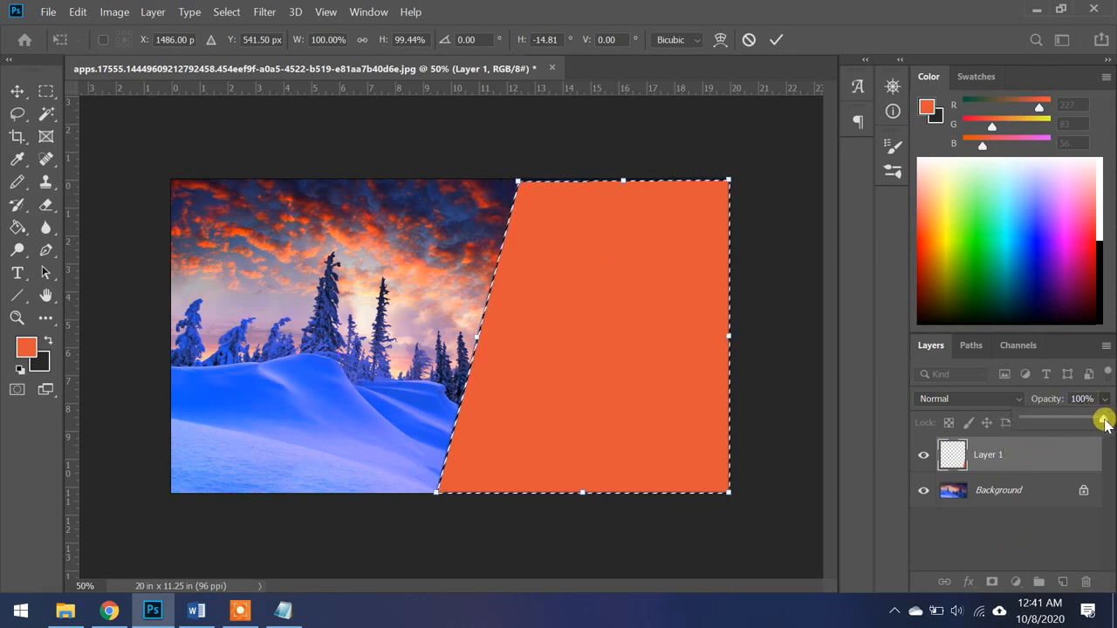
{"action": "left_click_drag", "start_coordinate": [1104, 423], "coordinate": [1074, 420]}
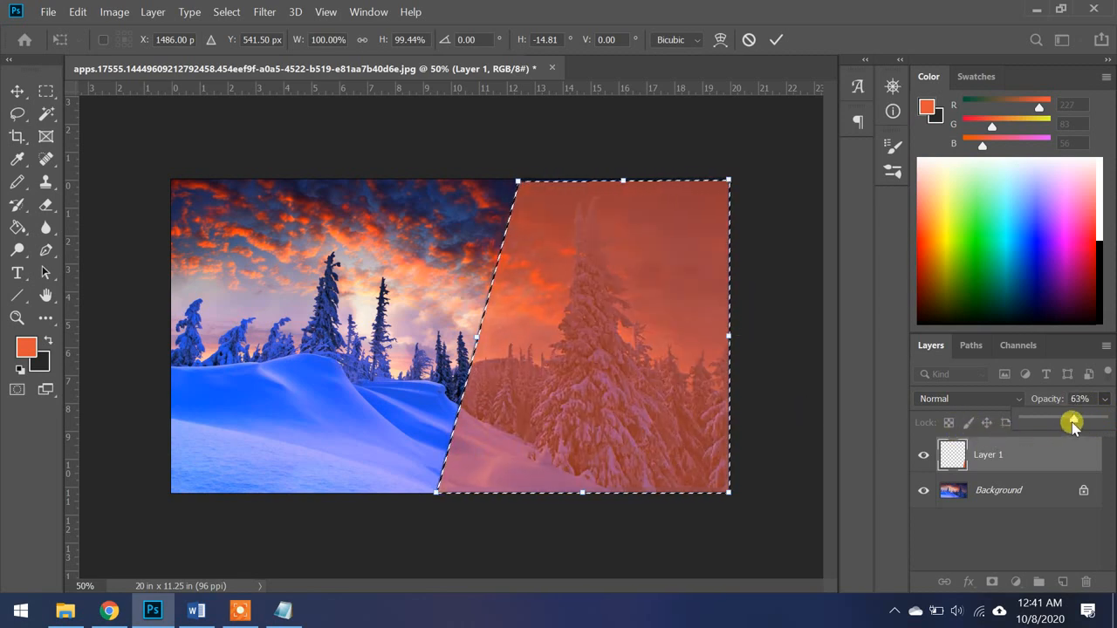
{"action": "left_click_drag", "start_coordinate": [1071, 423], "coordinate": [1062, 419]}
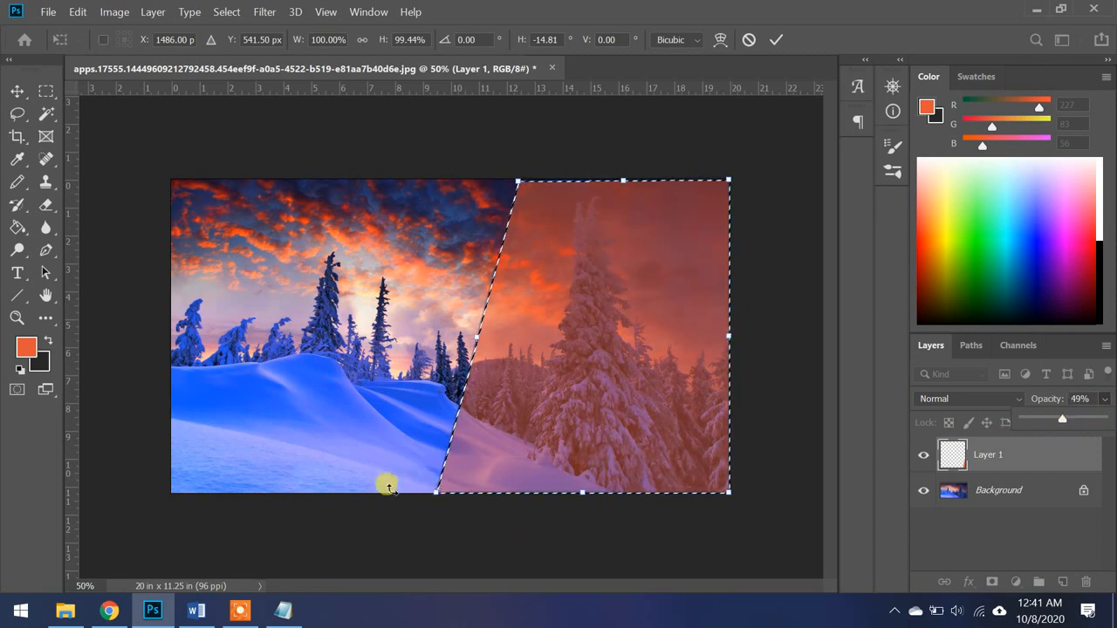
{"action": "left_click", "coordinate": [414, 552]}
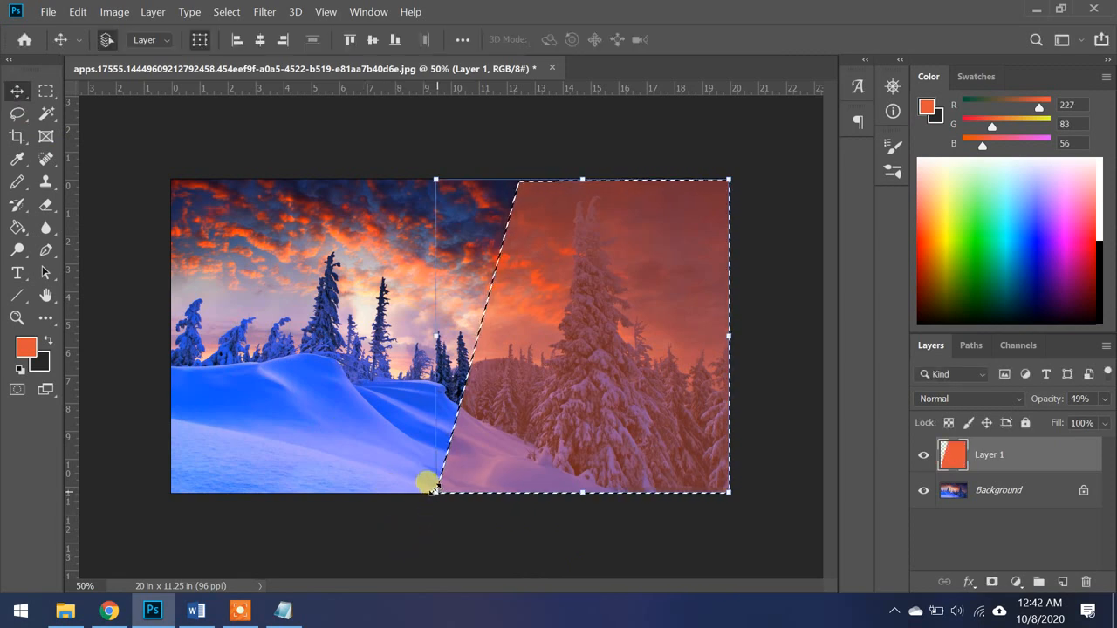
Move the orange shape's lower-left corner about 2 inches outward along the image's lower edge and commit the transform
{"action": "key", "text": "ctrl"}
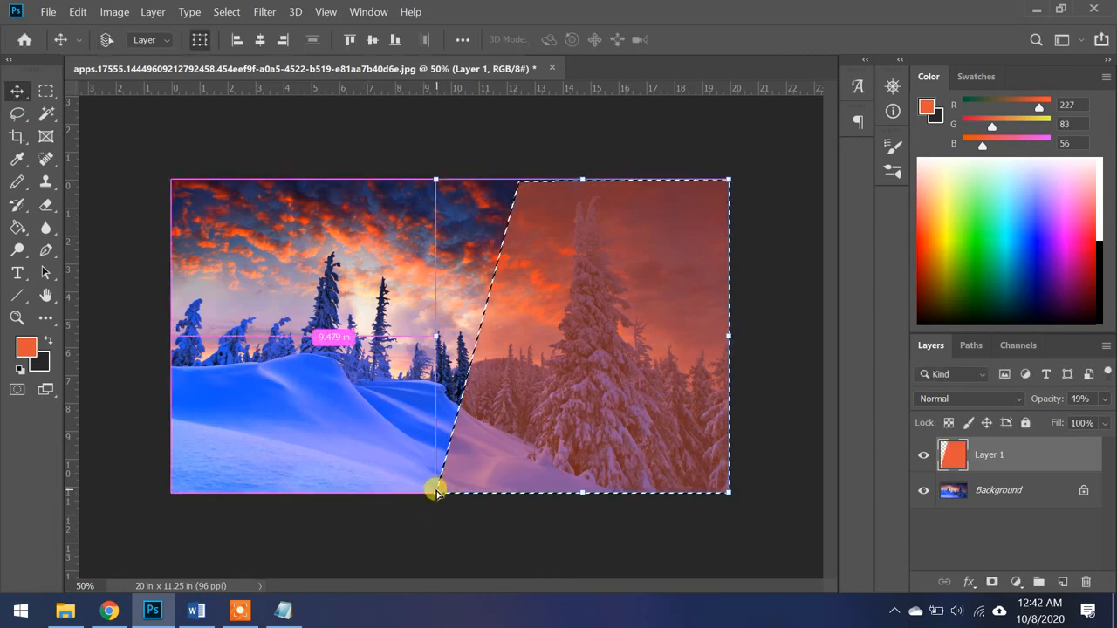
{"action": "left_click_drag", "start_coordinate": [436, 494], "coordinate": [377, 493]}
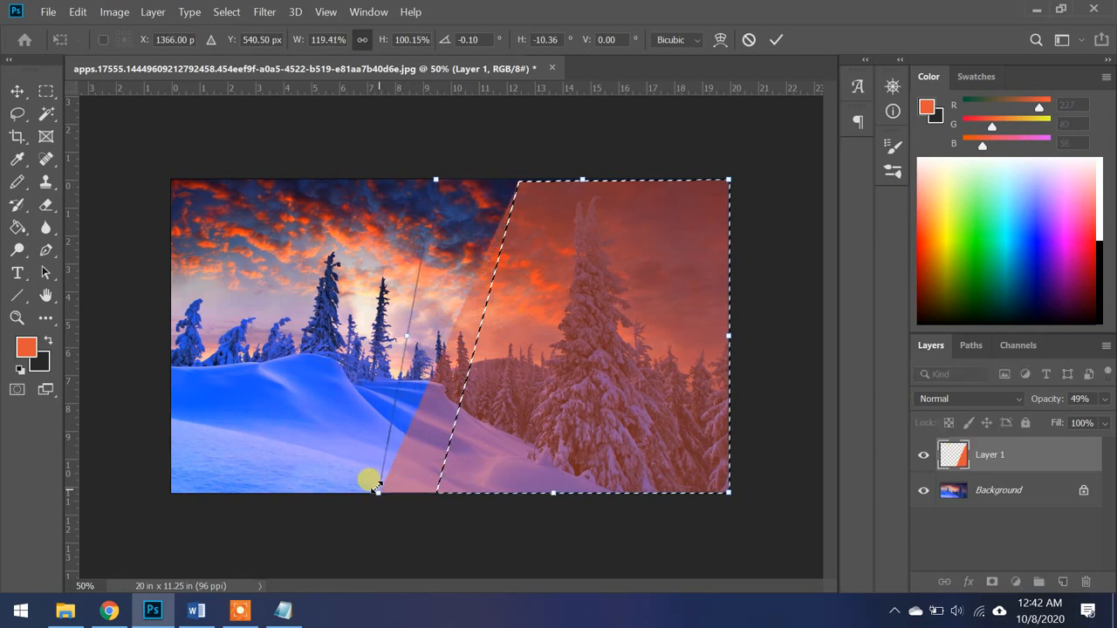
{"action": "left_click", "coordinate": [14, 94]}
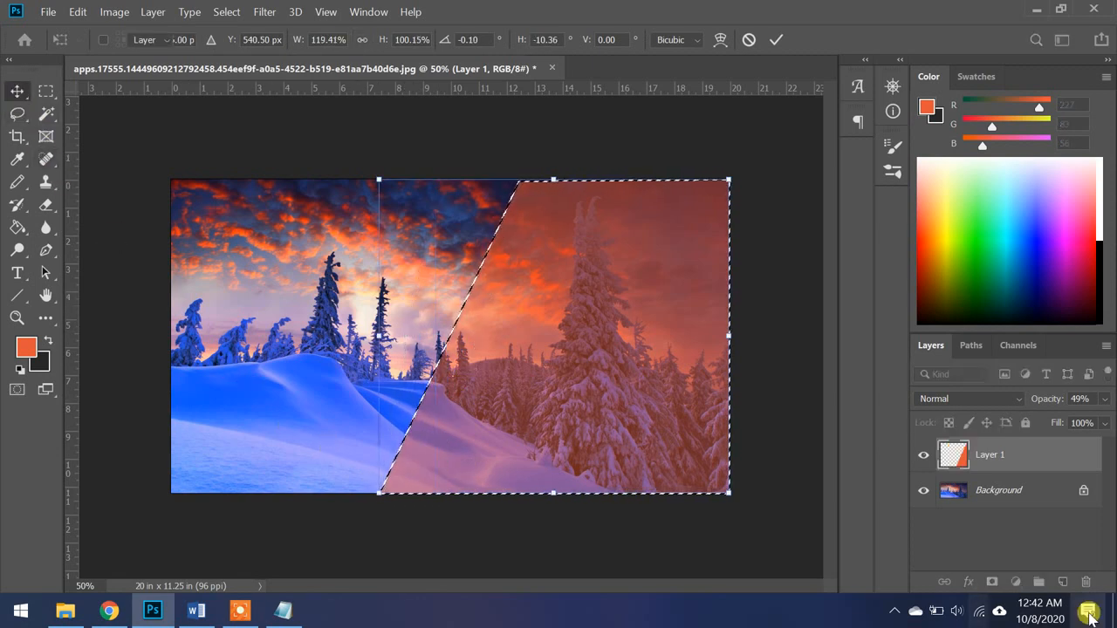
Sample the bright blue of the snowy tall tree's base (RGB 40, 85, 248) from the Background layer as the foreground color
{"action": "left_click", "coordinate": [990, 503]}
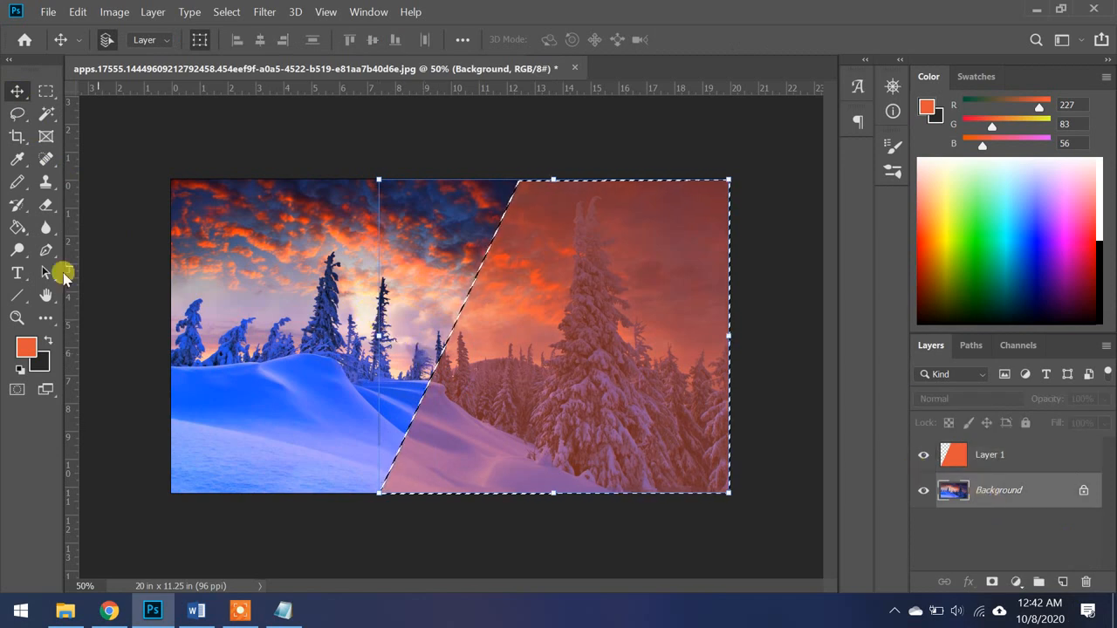
{"action": "left_click", "coordinate": [17, 159]}
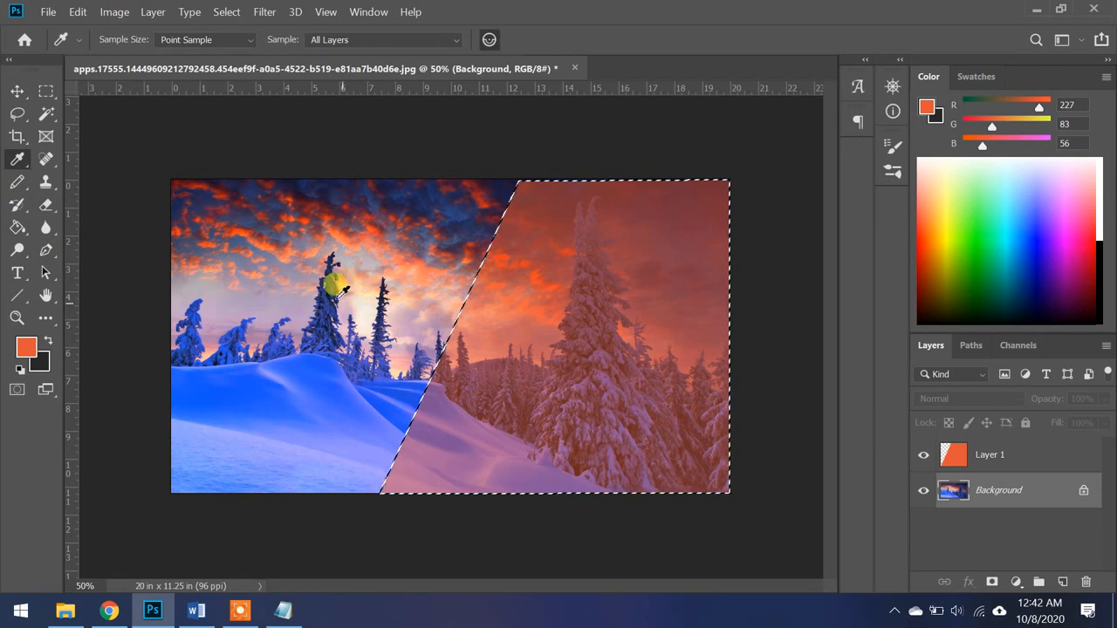
{"action": "left_click", "coordinate": [317, 344]}
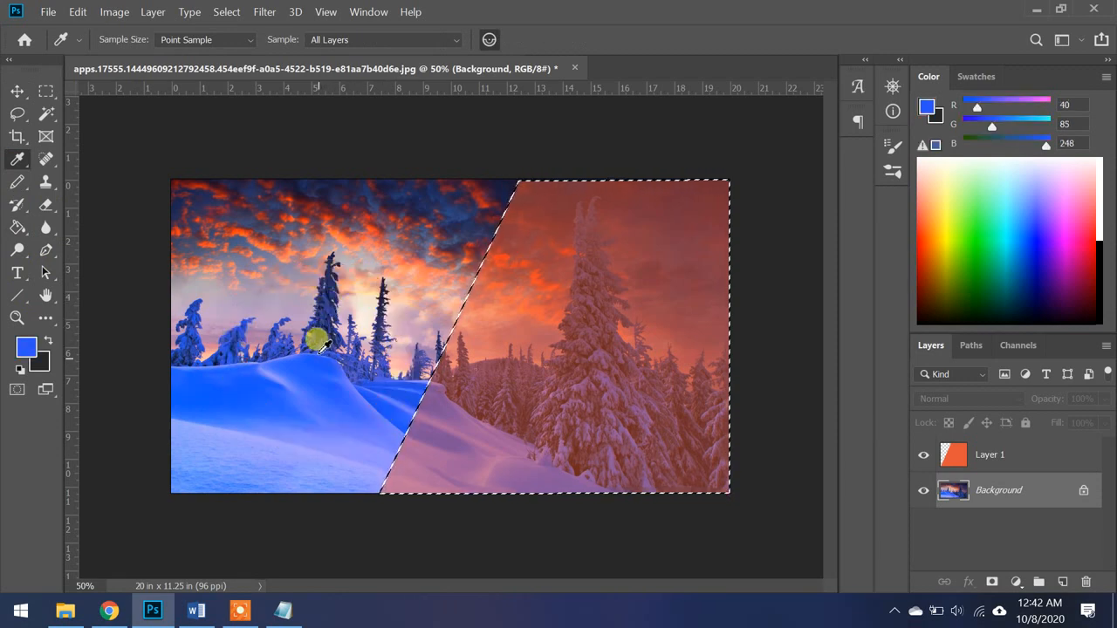
{"action": "left_click", "coordinate": [26, 347]}
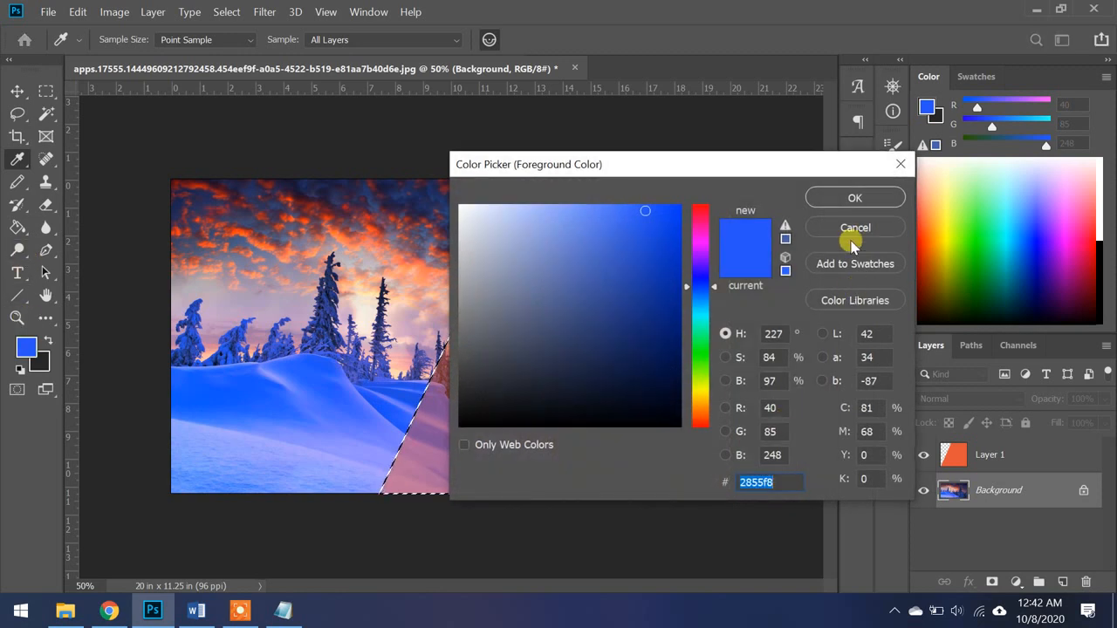
{"action": "left_click", "coordinate": [854, 198]}
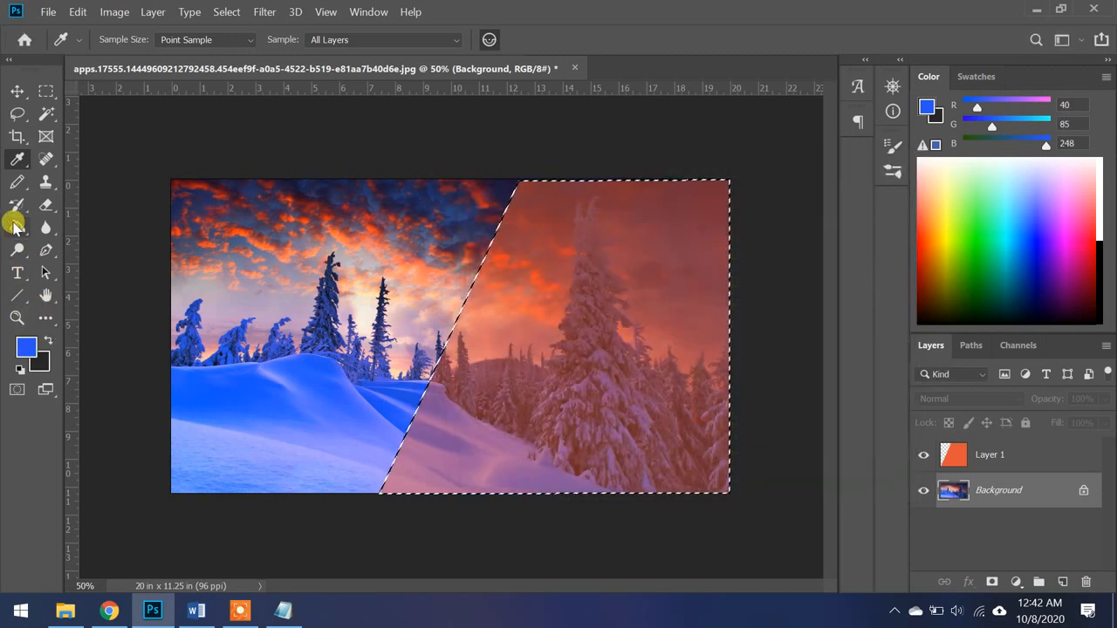
Fill the slanted overlay shape on Layer 1 with the sampled blue using the Paint Bucket tool
{"action": "left_click", "coordinate": [17, 229]}
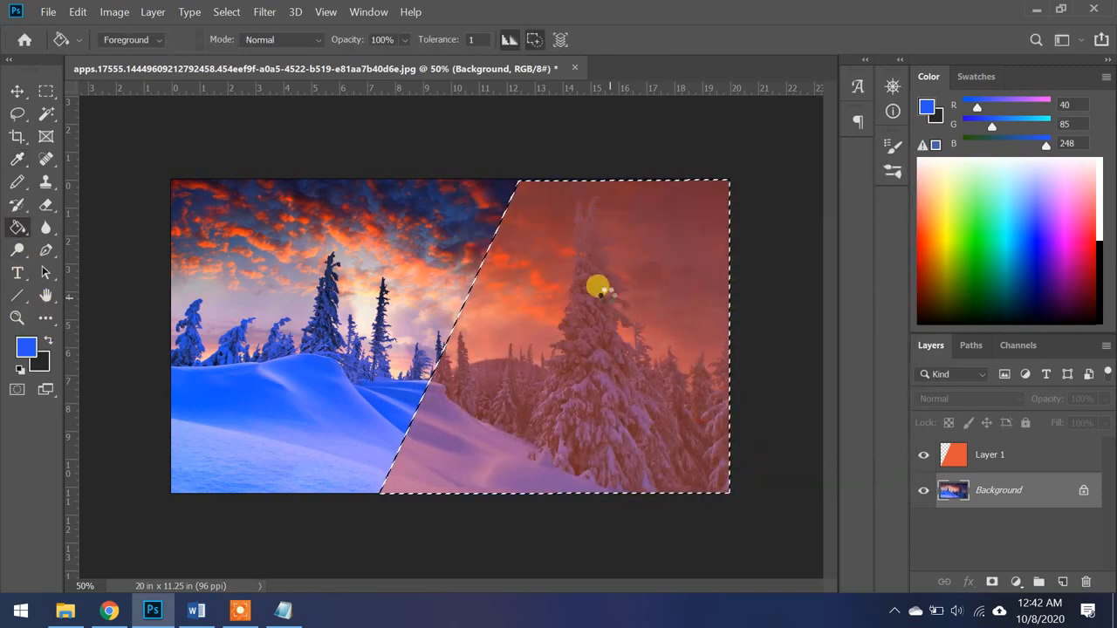
{"action": "left_click", "coordinate": [974, 456]}
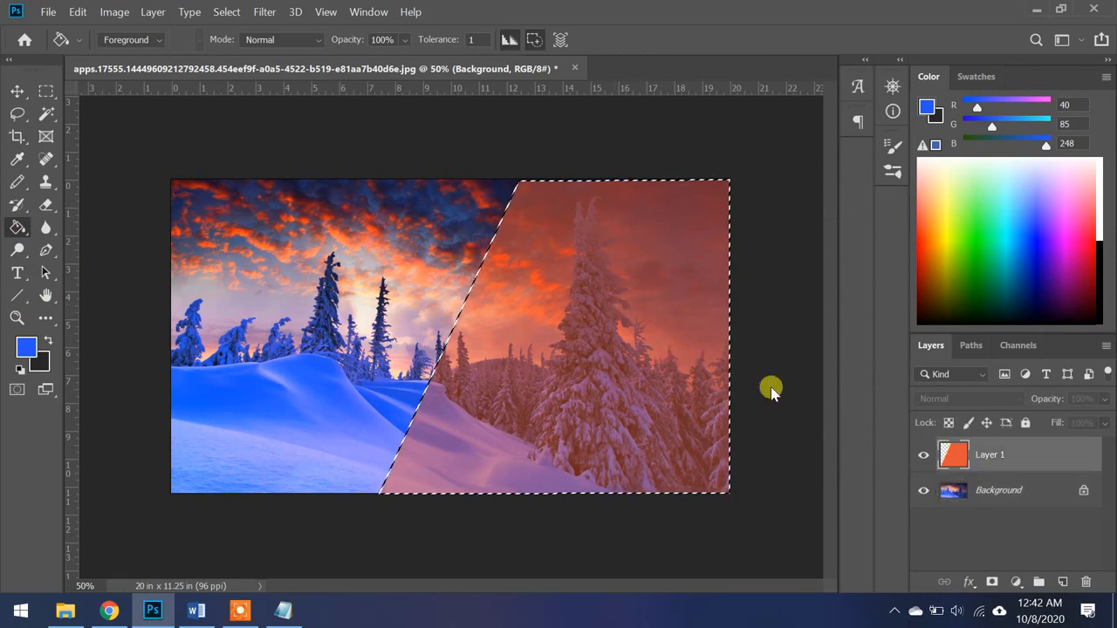
{"action": "left_click", "coordinate": [553, 271]}
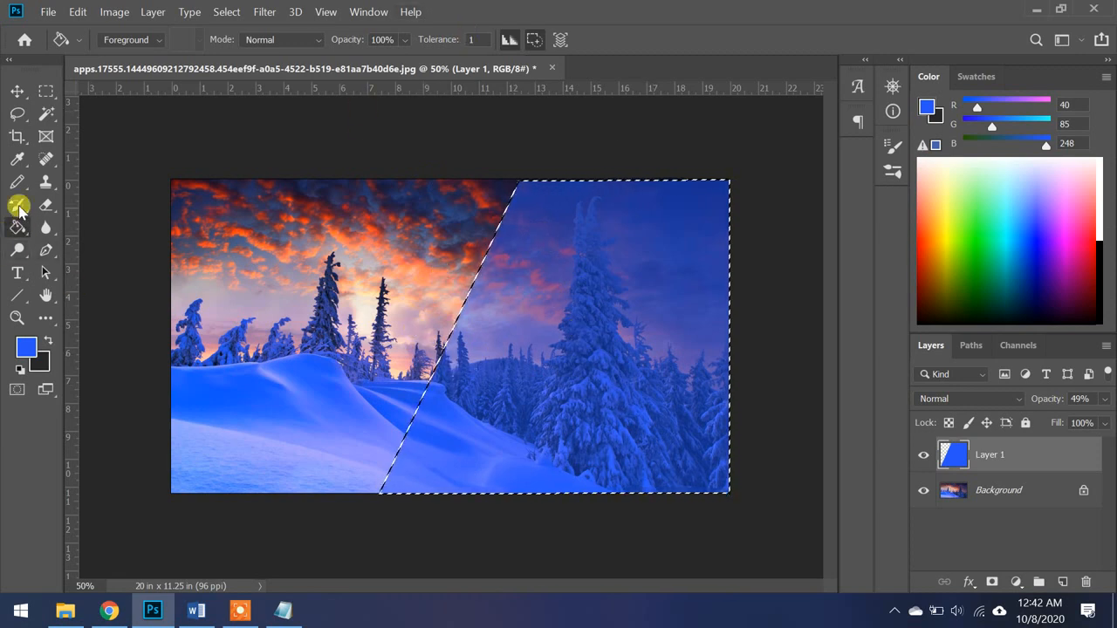
Add the text "Photoshop" over the overlay's slanted edge and move it about 3 inches right, fully onto the blue overlay
{"action": "left_click", "coordinate": [17, 275]}
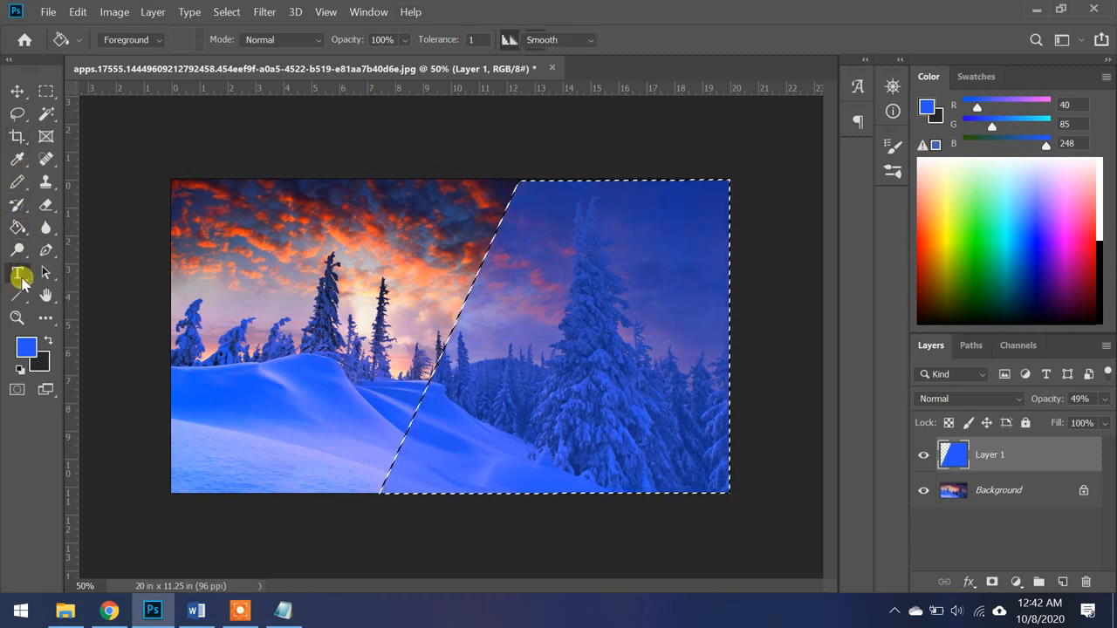
{"action": "left_click", "coordinate": [526, 269]}
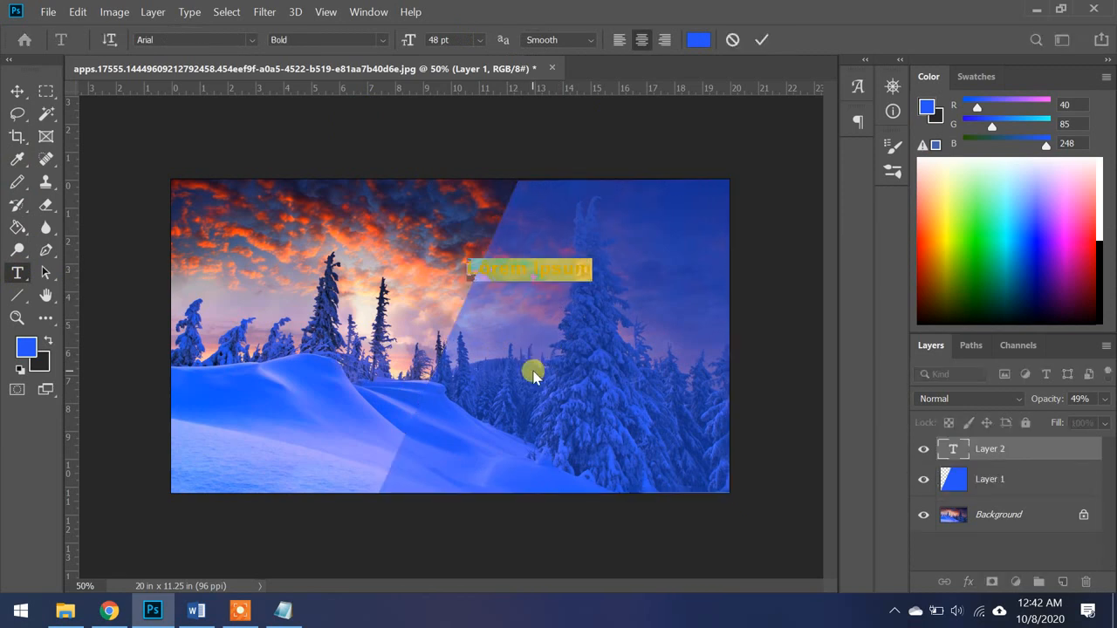
{"action": "type", "text": "Text"}
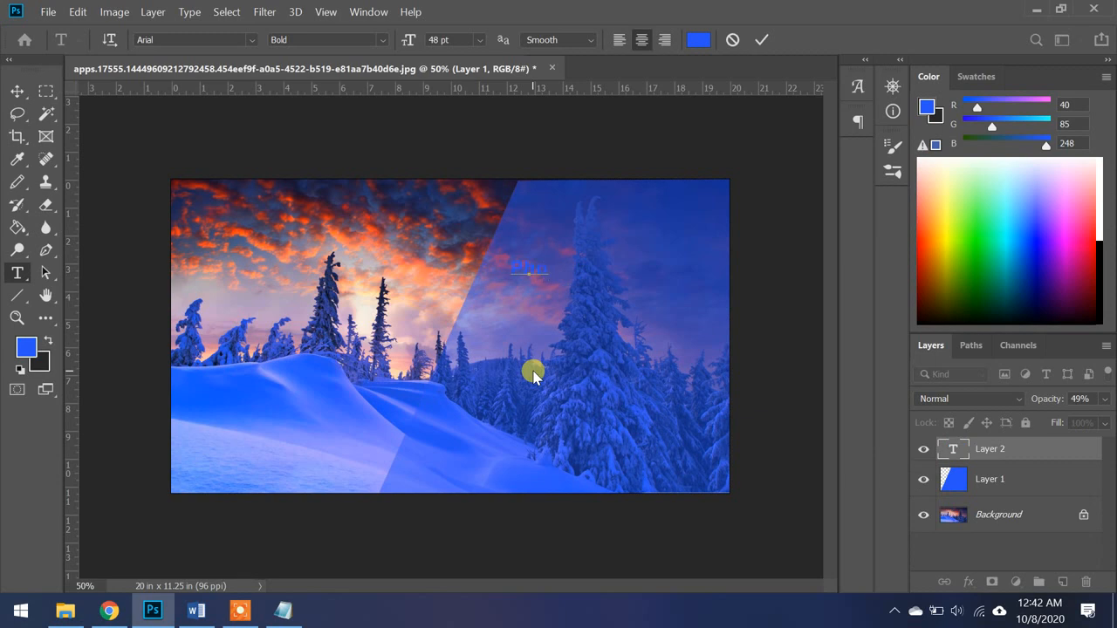
{"action": "type", "text": " Effect"}
{"action": "left_click", "coordinate": [16, 90]}
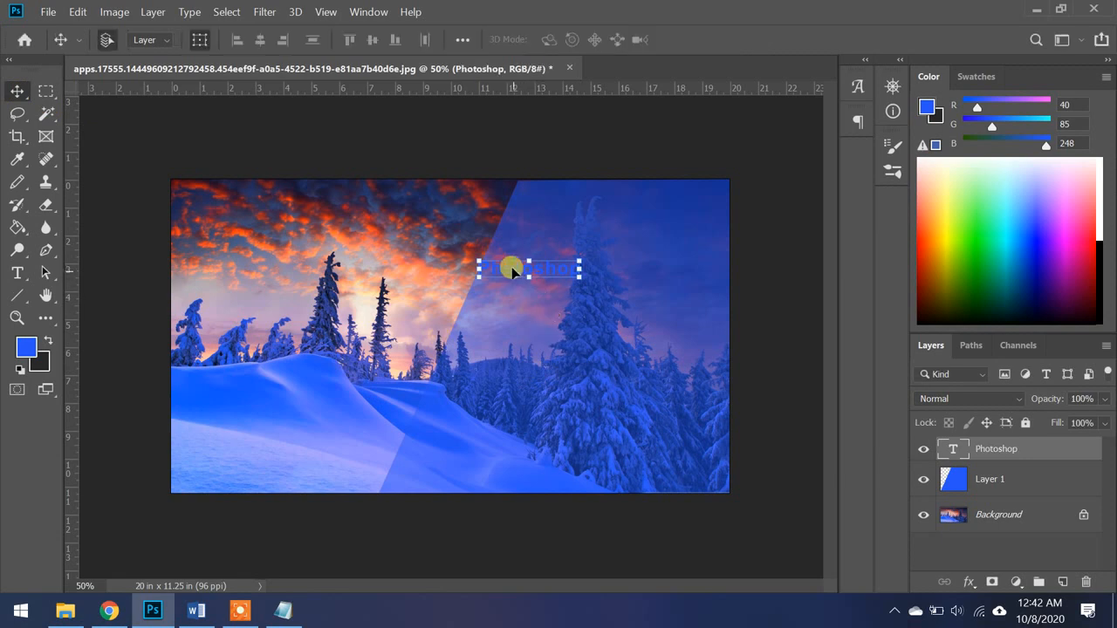
{"action": "left_click_drag", "start_coordinate": [510, 266], "coordinate": [588, 269]}
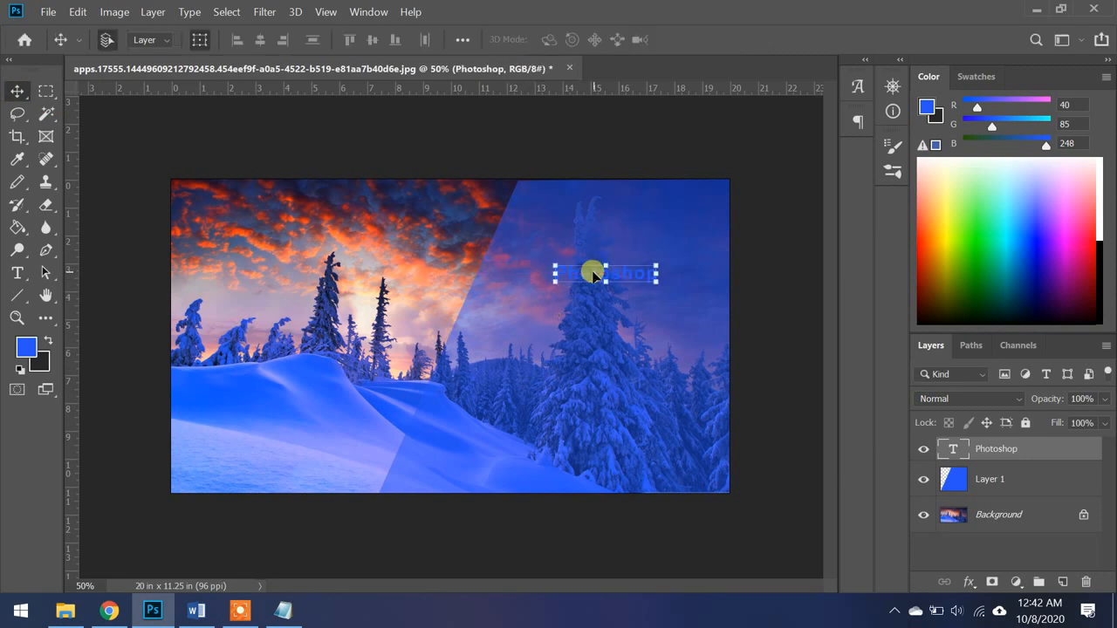
Sample the light orange of the clouds above the tall tree (RGB 249, 131, 83) as the foreground color
{"action": "left_click", "coordinate": [17, 273]}
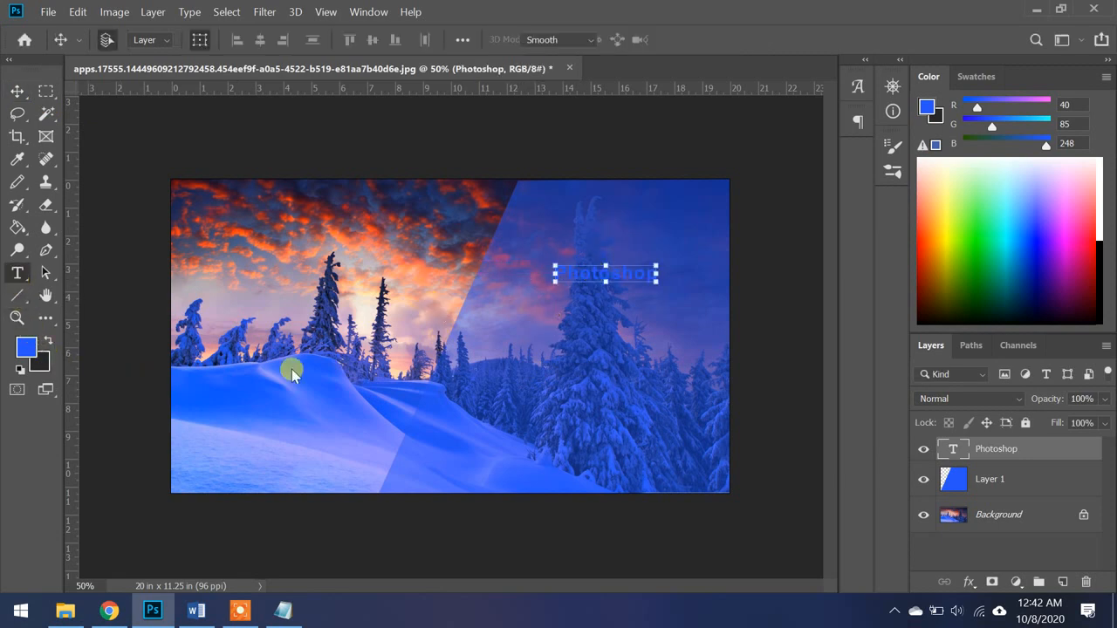
{"action": "double_click", "coordinate": [581, 274]}
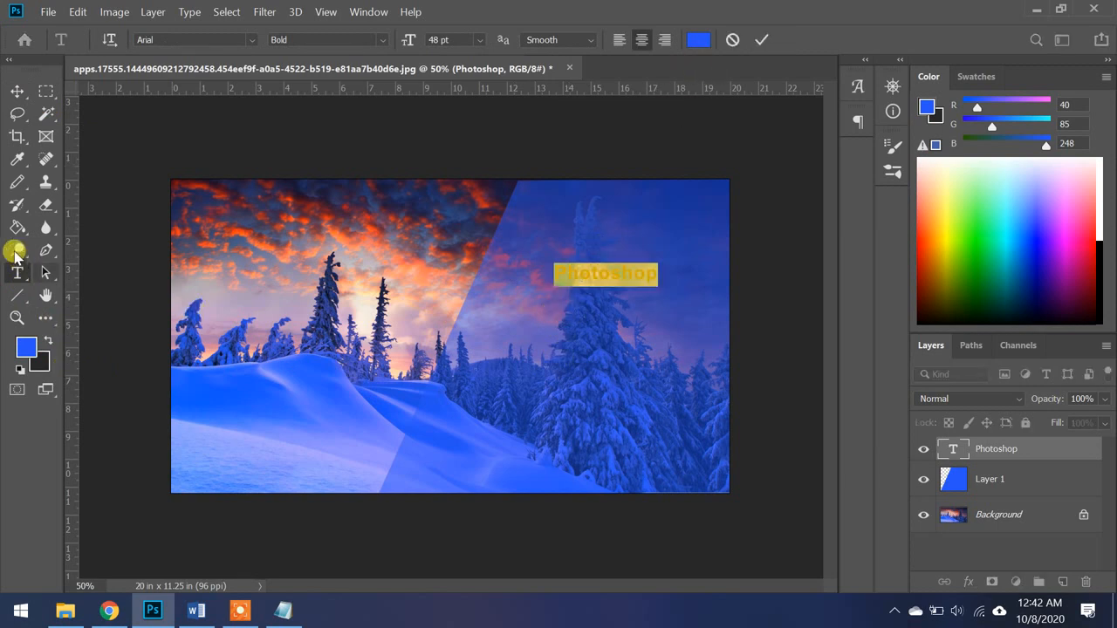
{"action": "left_click", "coordinate": [16, 159]}
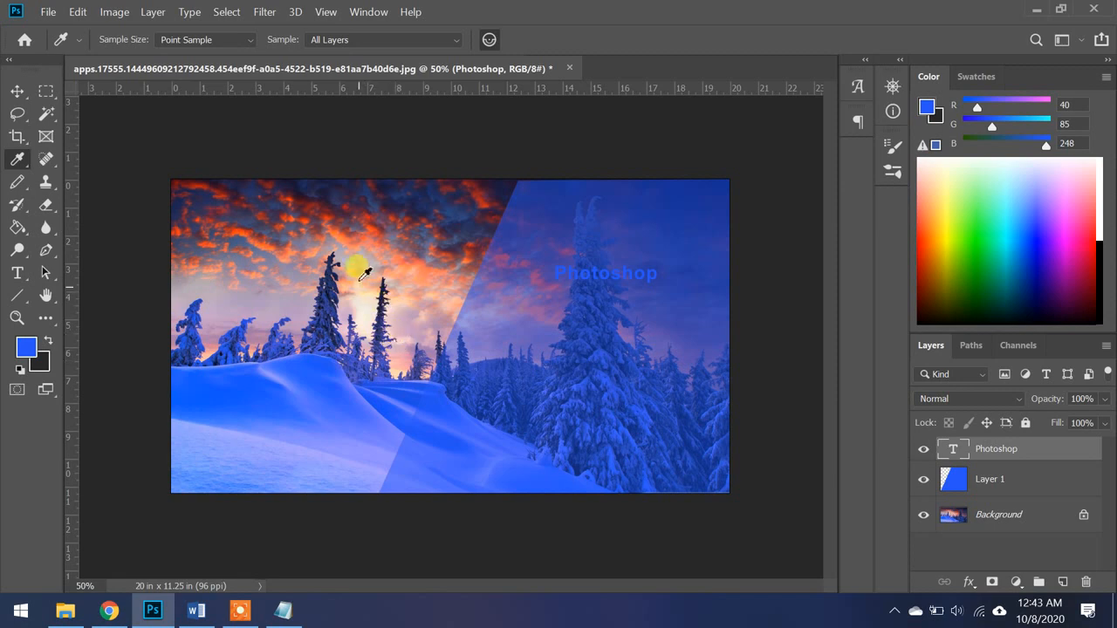
{"action": "left_click", "coordinate": [343, 236]}
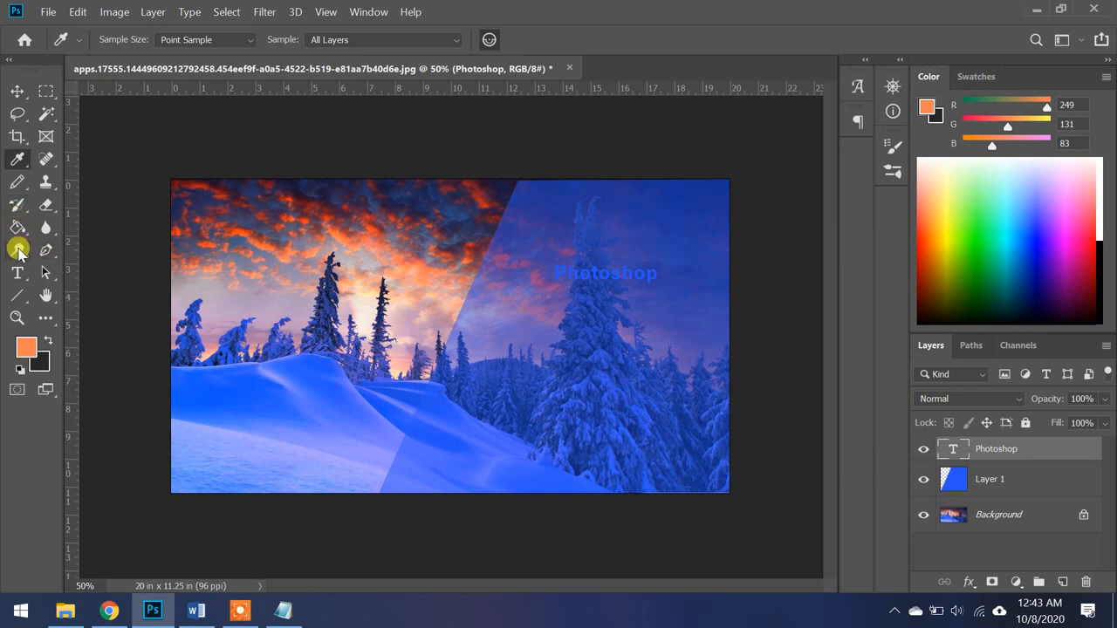
Recolor the "Photoshop" text with the salmon tone e0847c sampled from the clouds and commit the text edit
{"action": "left_click", "coordinate": [18, 273]}
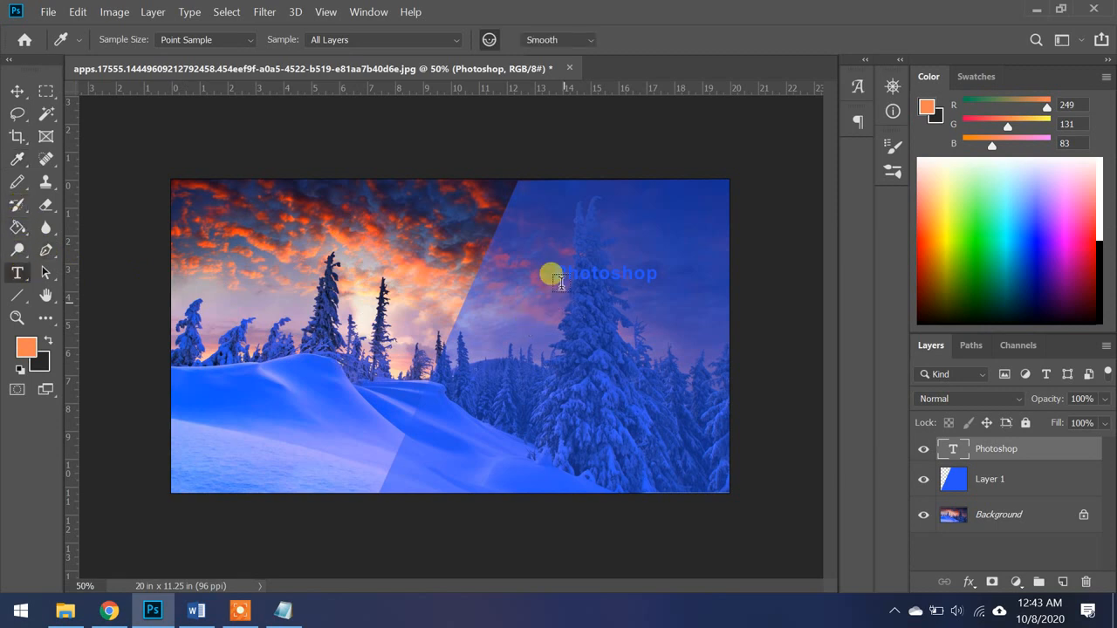
{"action": "double_click", "coordinate": [583, 273]}
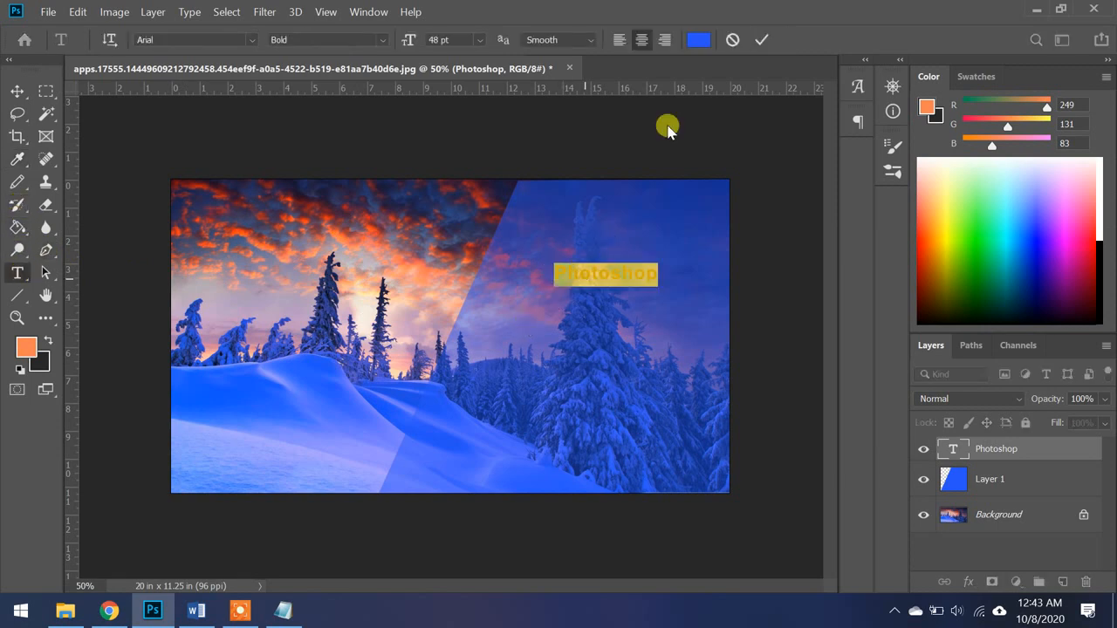
{"action": "left_click", "coordinate": [698, 40]}
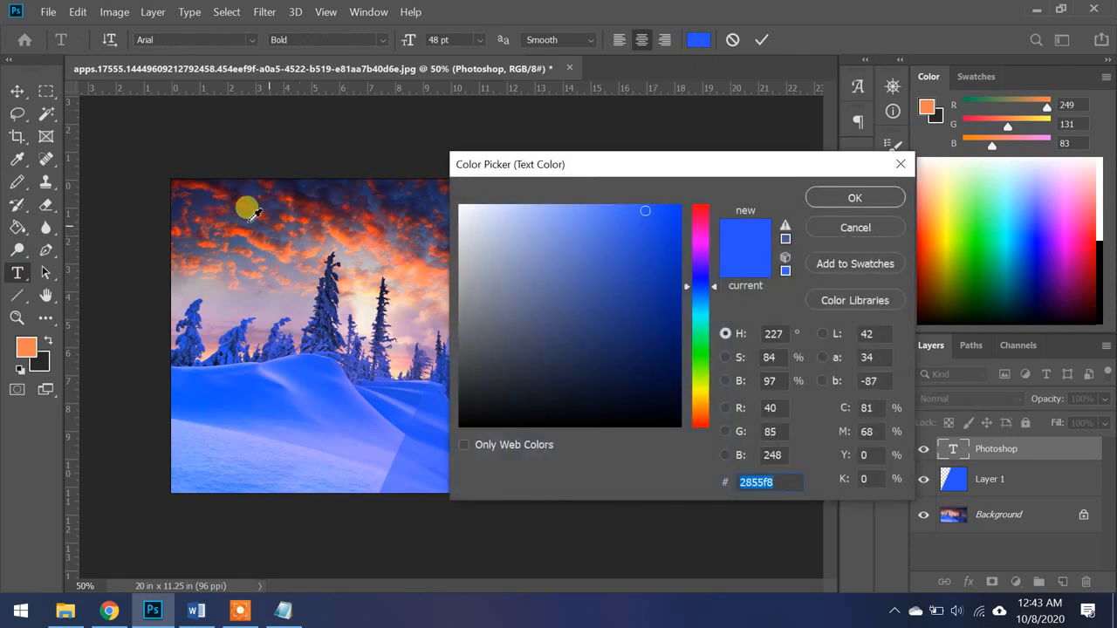
{"action": "left_click", "coordinate": [340, 230]}
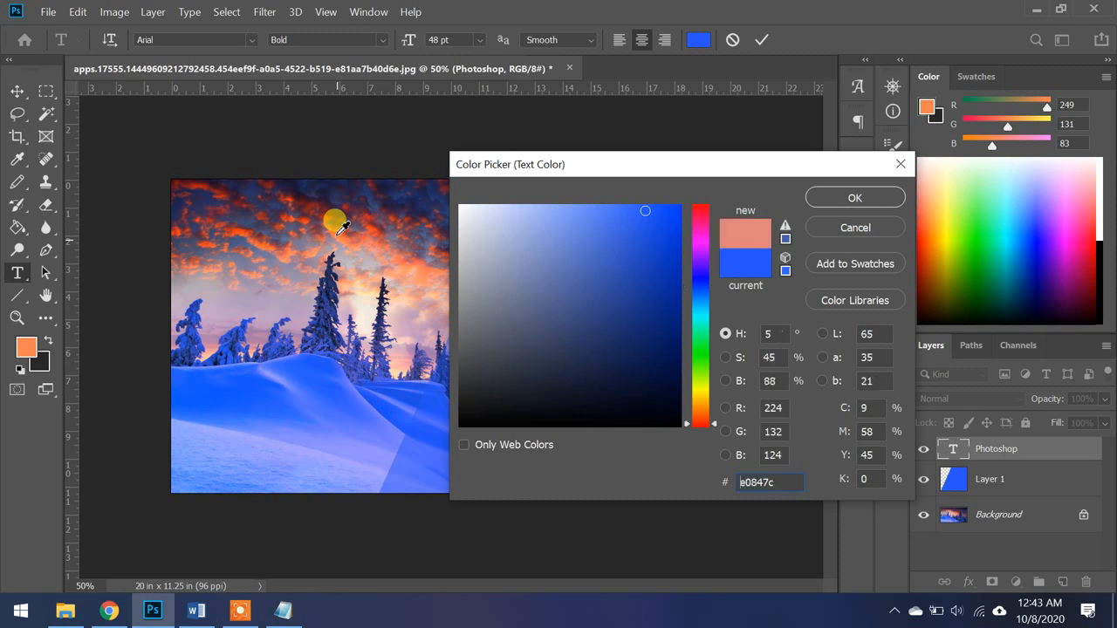
{"action": "left_click", "coordinate": [843, 199]}
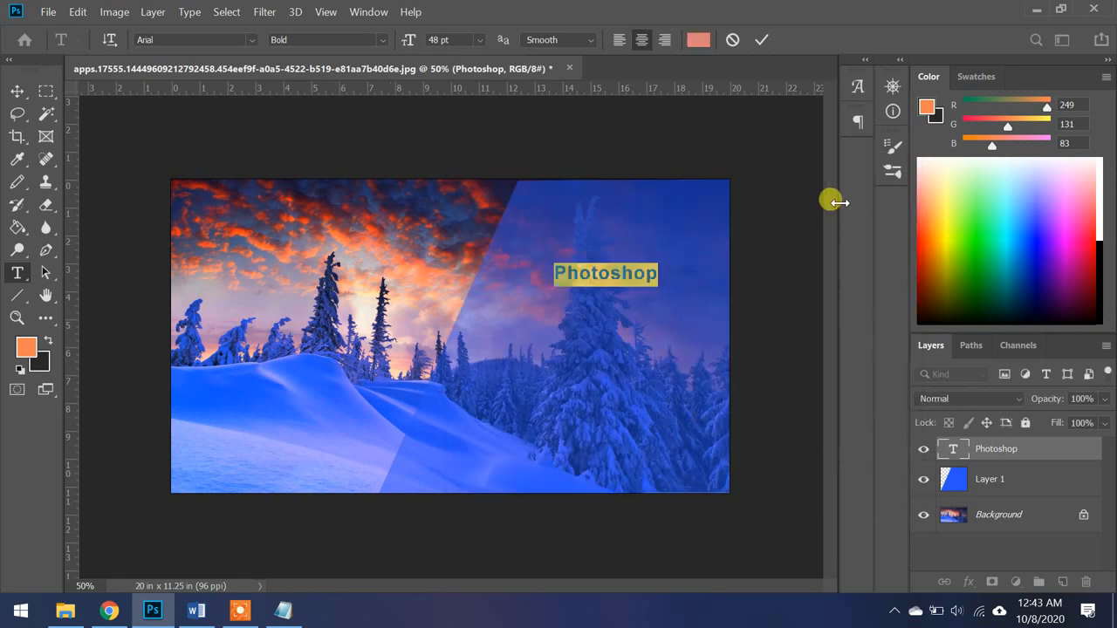
{"action": "left_click", "coordinate": [17, 90]}
{"action": "left_click", "coordinate": [578, 316]}
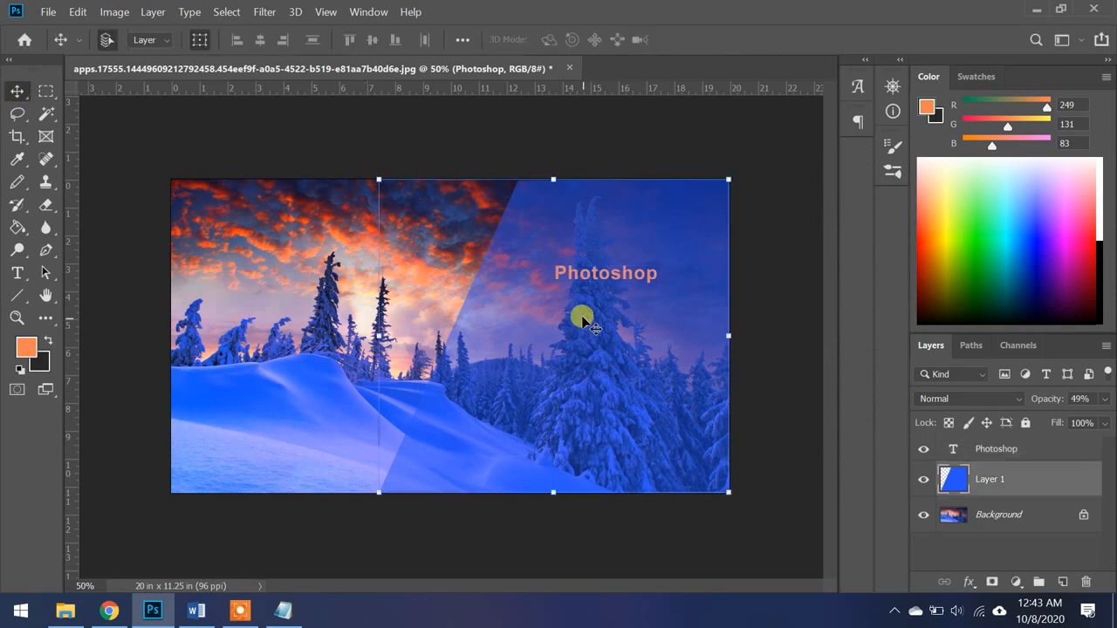
Scale the "Photoshop" text to about 143% and move it about 1 inch right and slightly up on the overlay
{"action": "left_click", "coordinate": [592, 279]}
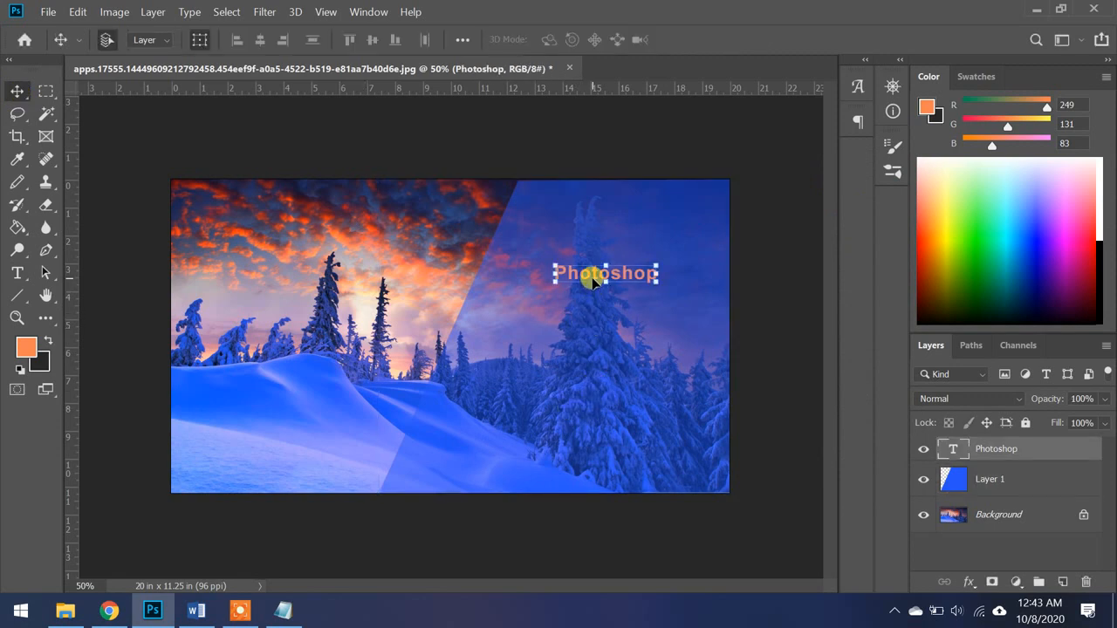
{"action": "key", "text": "ctrl+t"}
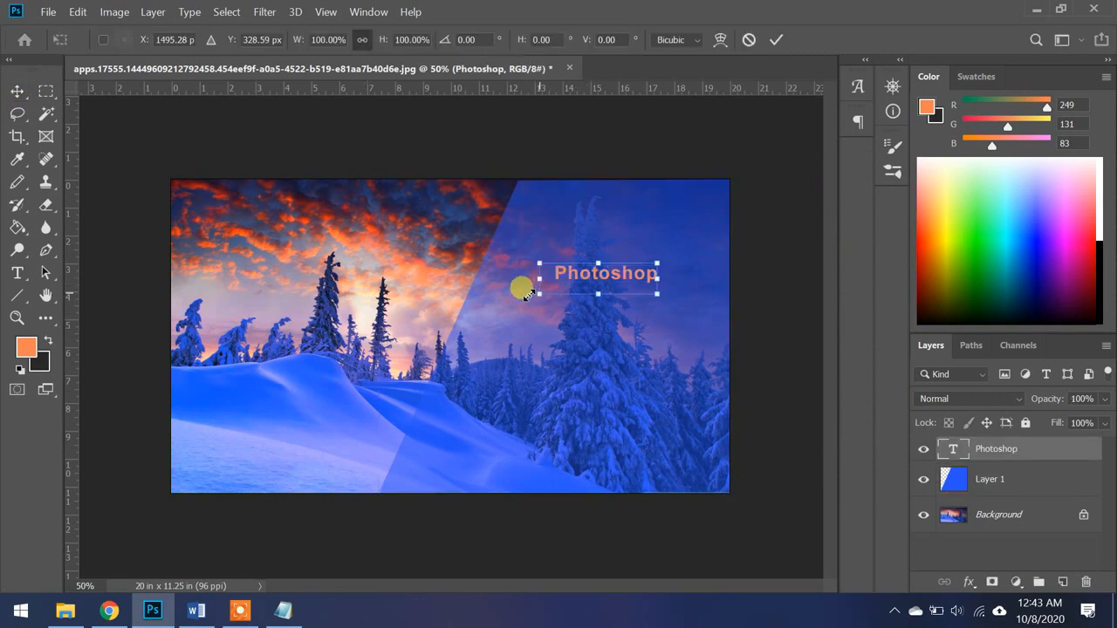
{"action": "left_click_drag", "start_coordinate": [526, 294], "coordinate": [504, 290]}
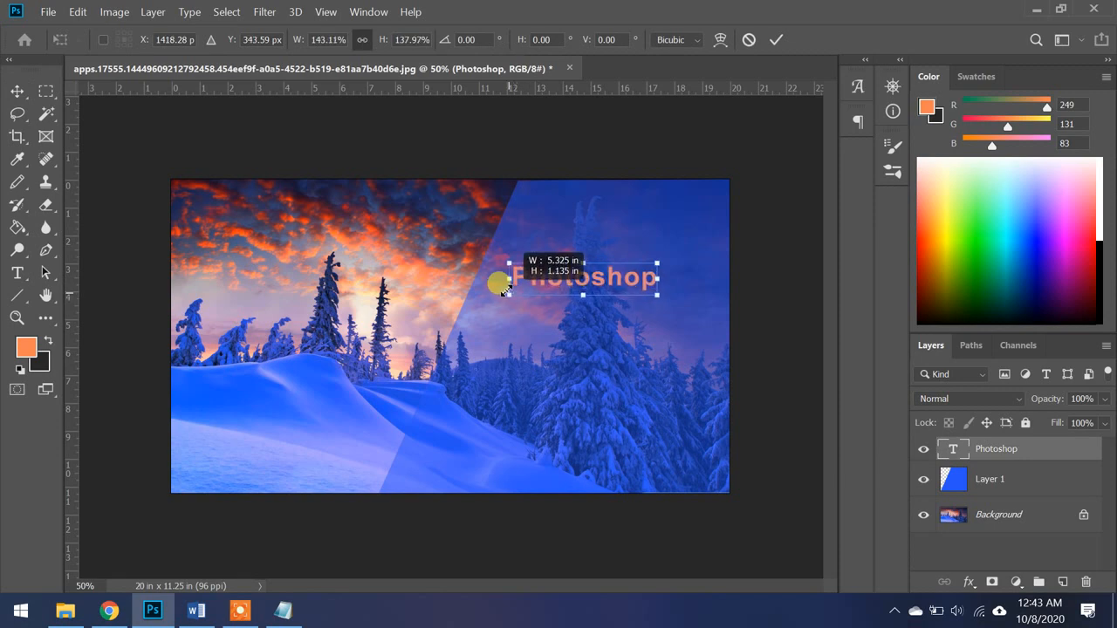
{"action": "left_click", "coordinate": [16, 93]}
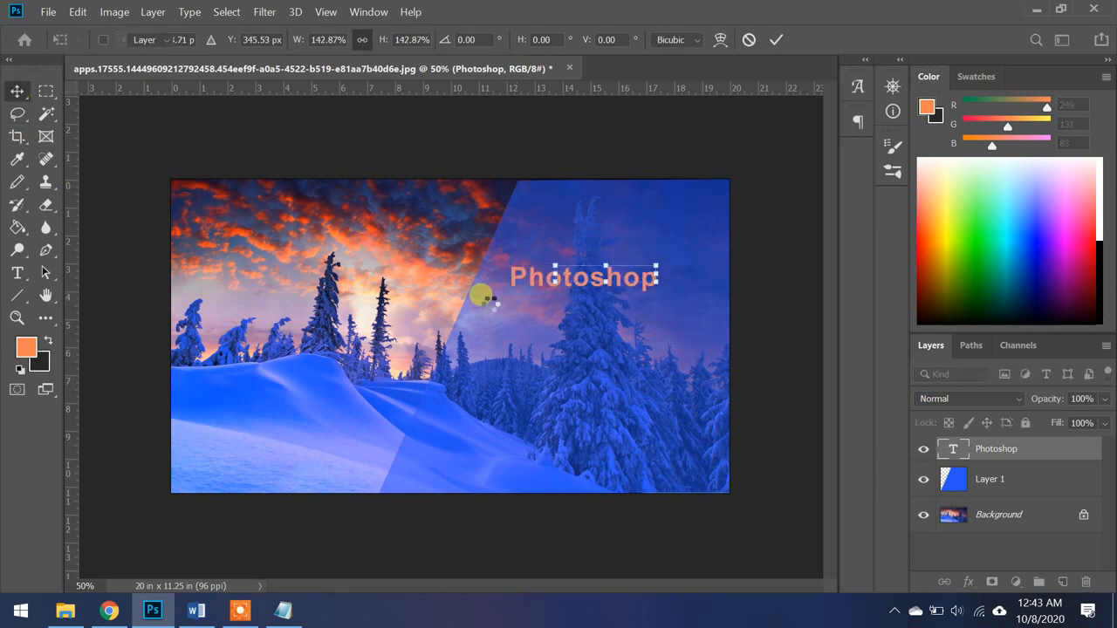
{"action": "left_click", "coordinate": [484, 298]}
{"action": "left_click_drag", "start_coordinate": [544, 282], "coordinate": [583, 274]}
{"action": "left_click", "coordinate": [553, 349]}
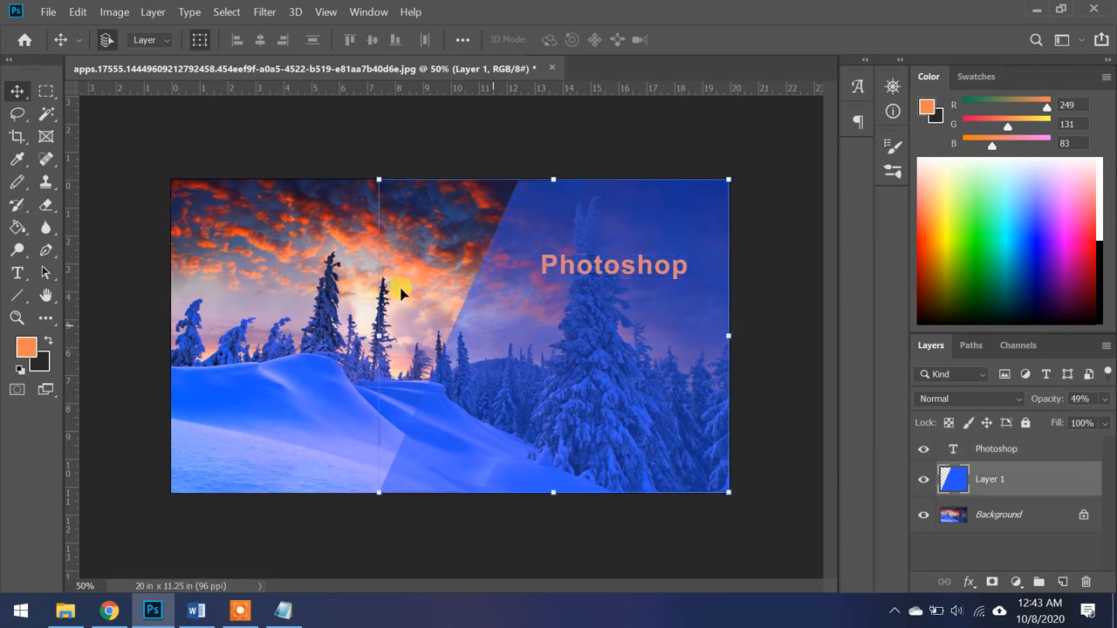
{"action": "left_click", "coordinate": [307, 251]}
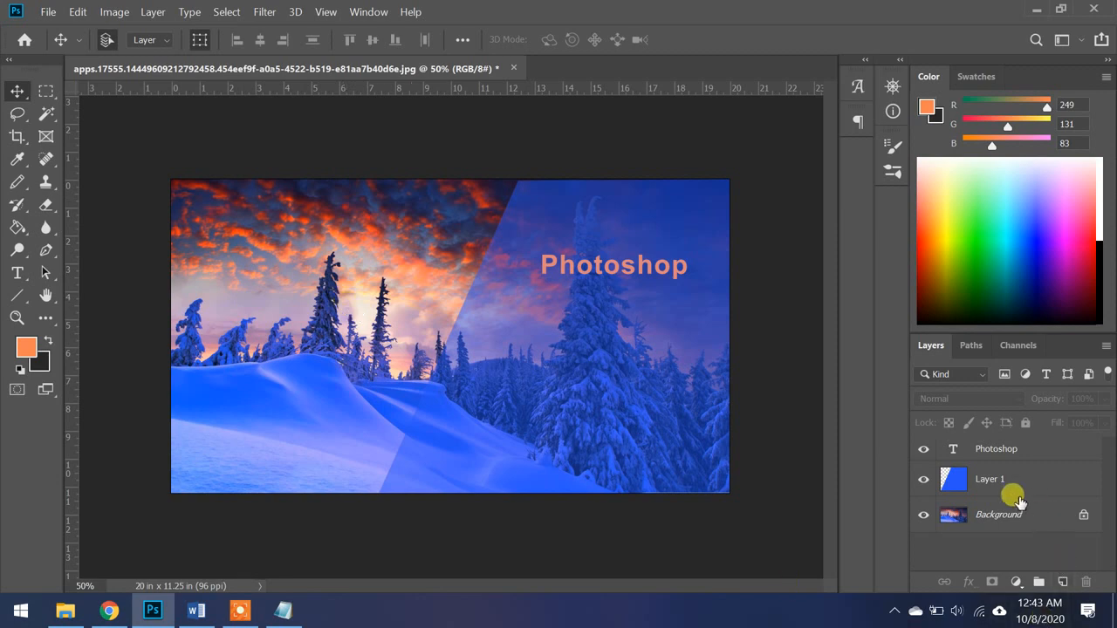
Lower the opacity of Layer 1 to 27% and deselect the layer
{"action": "left_click", "coordinate": [989, 480]}
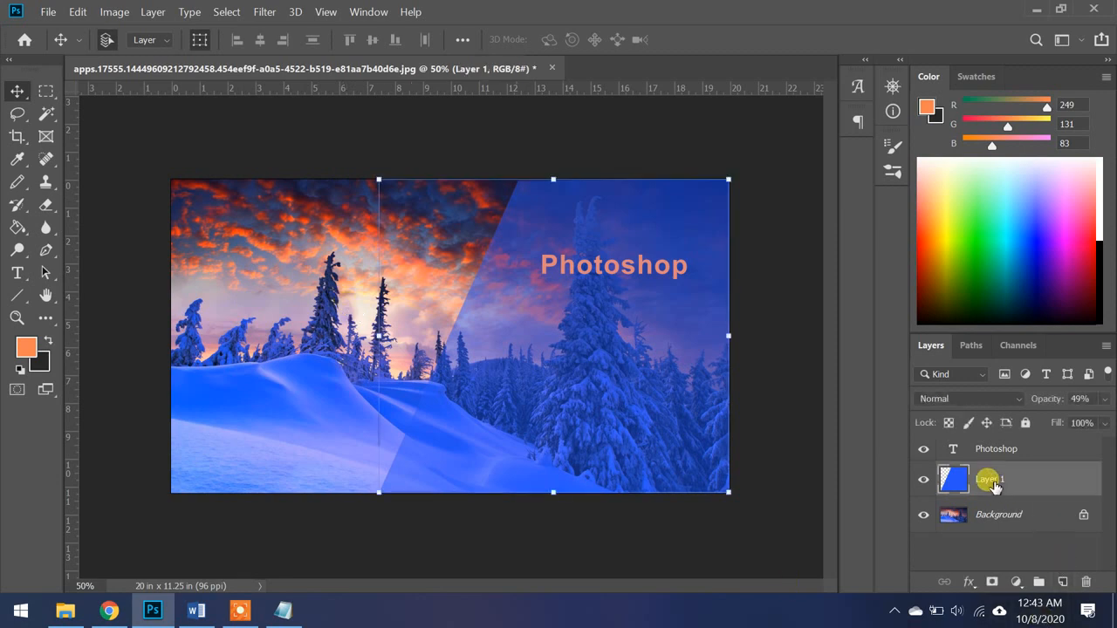
{"action": "left_click", "coordinate": [1102, 399]}
{"action": "mouse_move", "coordinate": [1062, 419]}
{"action": "left_mouse_down"}
{"action": "mouse_move", "coordinate": [1031, 424]}
{"action": "mouse_move", "coordinate": [1044, 423]}
{"action": "left_mouse_up"}
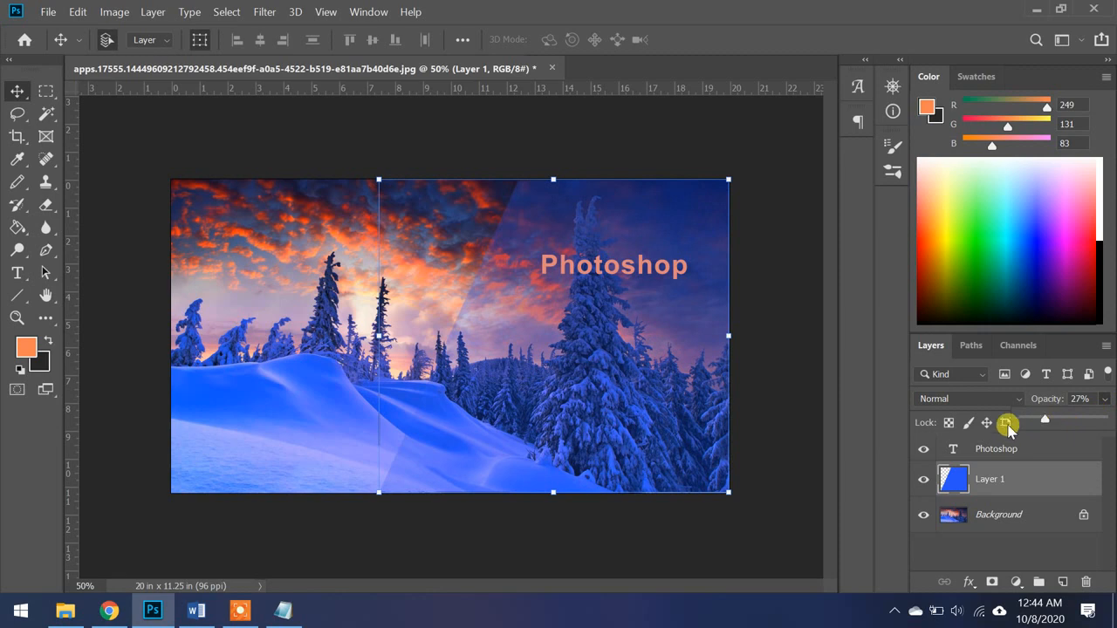
{"action": "left_click", "coordinate": [894, 414]}
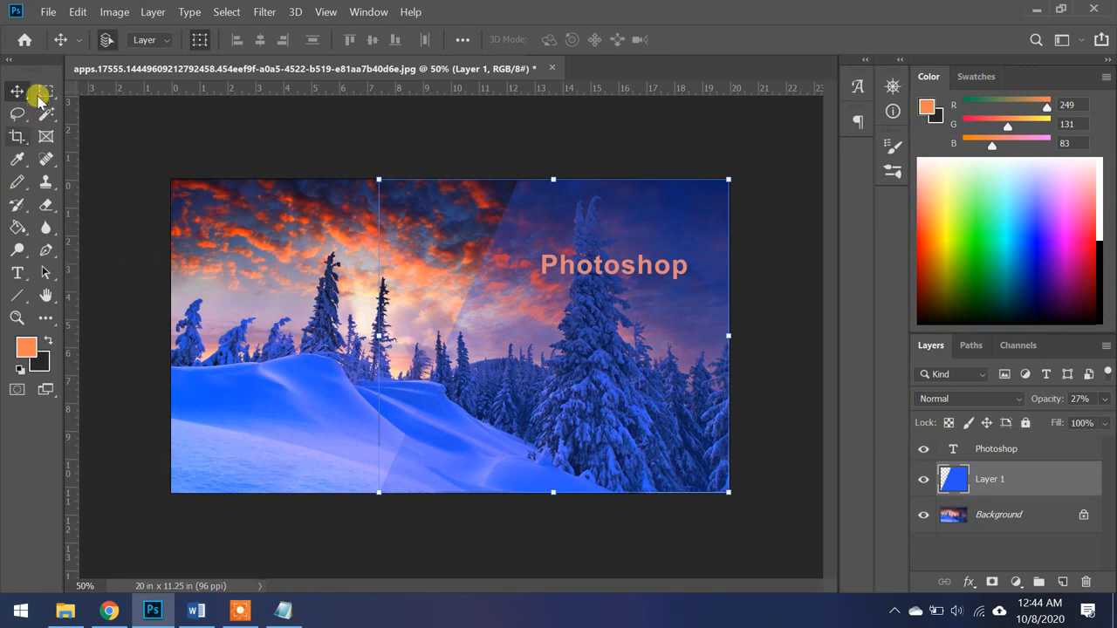
{"action": "left_click", "coordinate": [295, 164]}
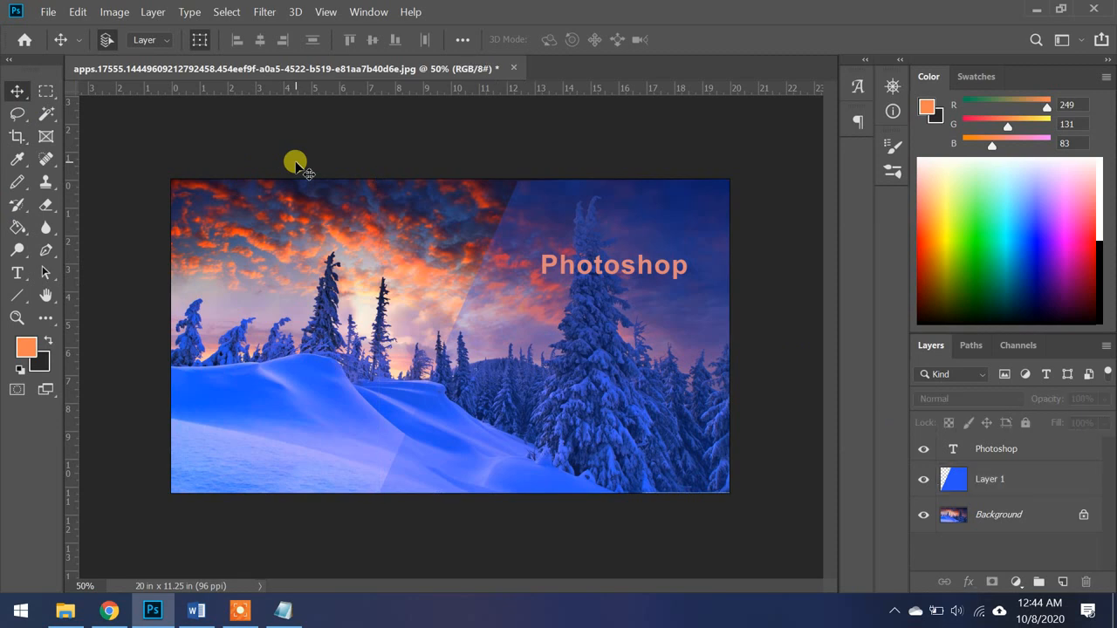